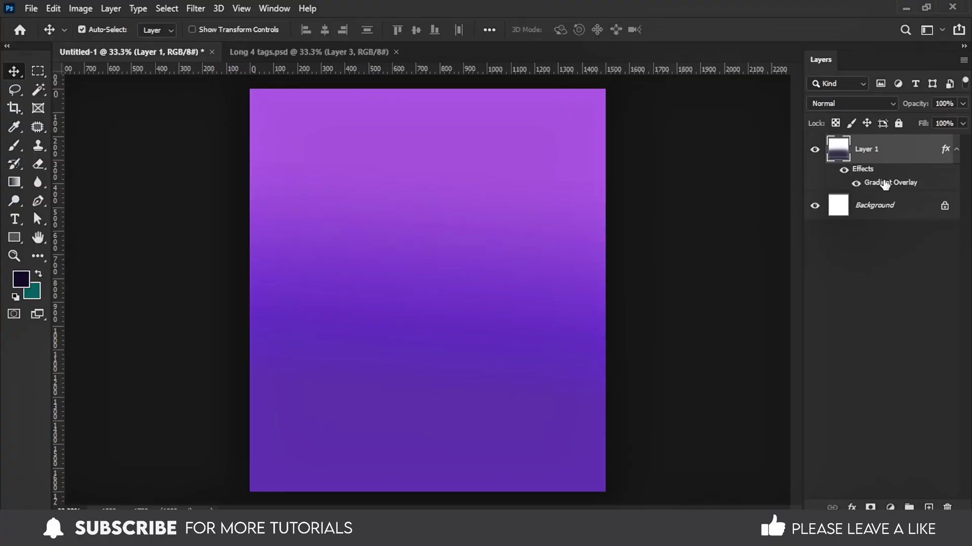
Step: Set Layer 1's Gradient Overlay stops to #603aae on the left and #aa62e0 on the right
{"action": "double_click", "coordinate": [885, 183]}
{"action": "left_click", "coordinate": [660, 260]}
{"action": "left_click", "coordinate": [566, 400]}
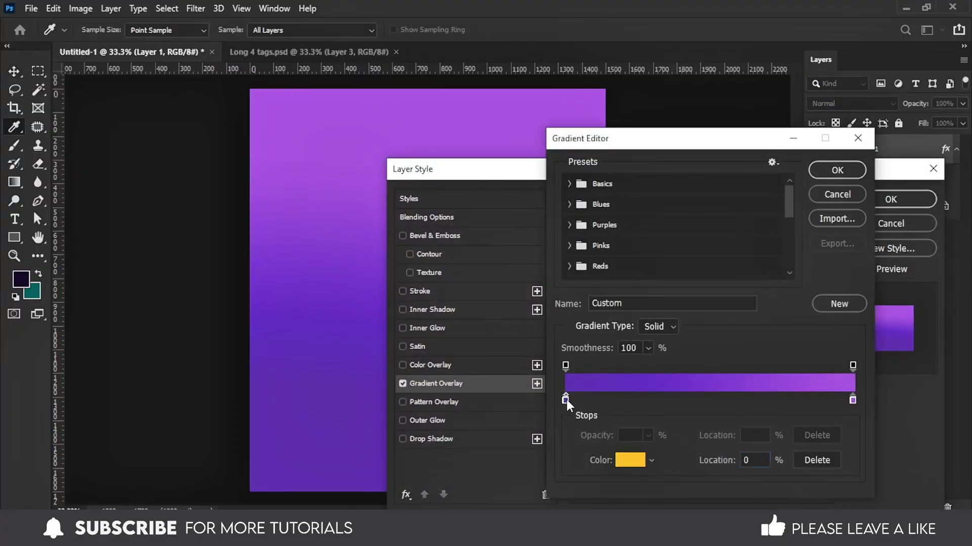
{"action": "double_click", "coordinate": [566, 398]}
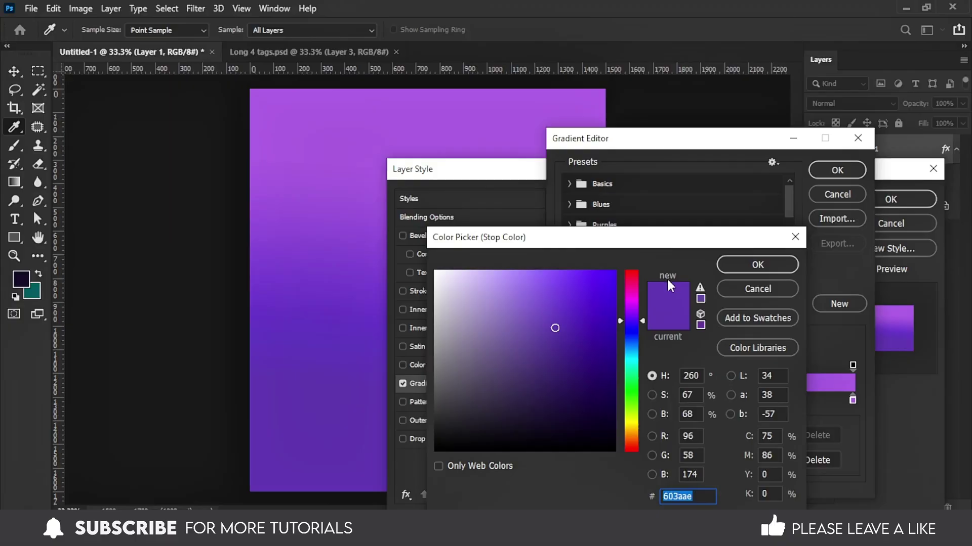
{"action": "left_click_drag", "start_coordinate": [632, 238], "coordinate": [579, 124]}
{"action": "key", "text": "Return"}
{"action": "double_click", "coordinate": [852, 399]}
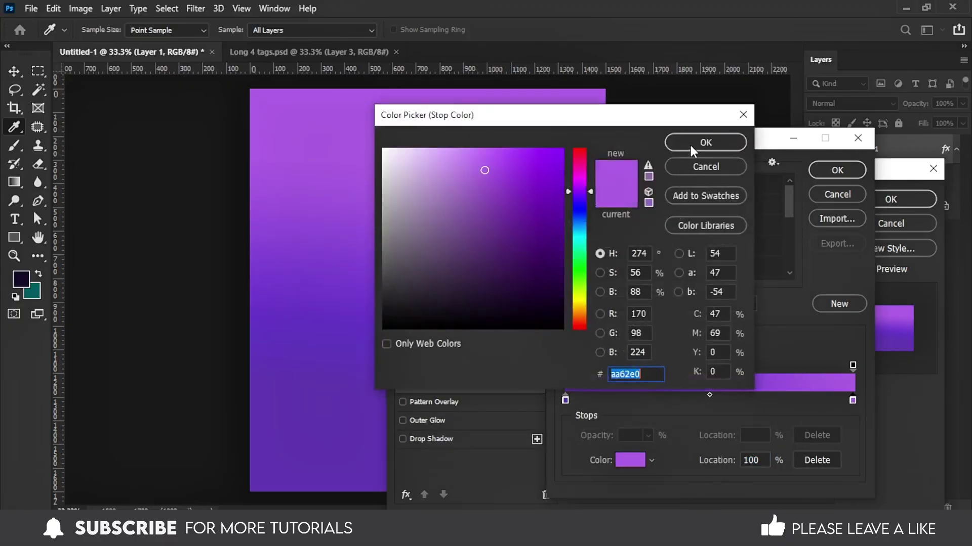
{"action": "left_click", "coordinate": [690, 143]}
{"action": "left_click", "coordinate": [837, 170]}
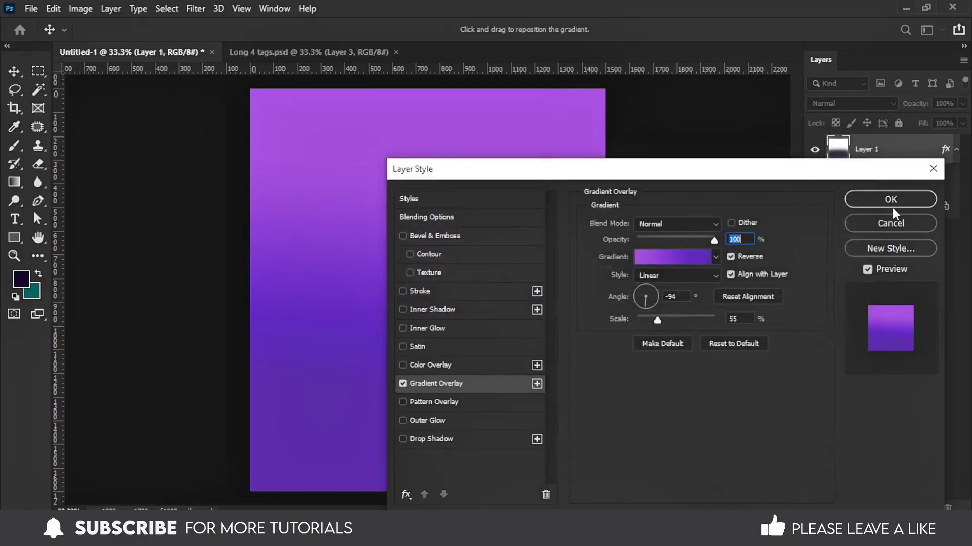
{"action": "left_click", "coordinate": [891, 201]}
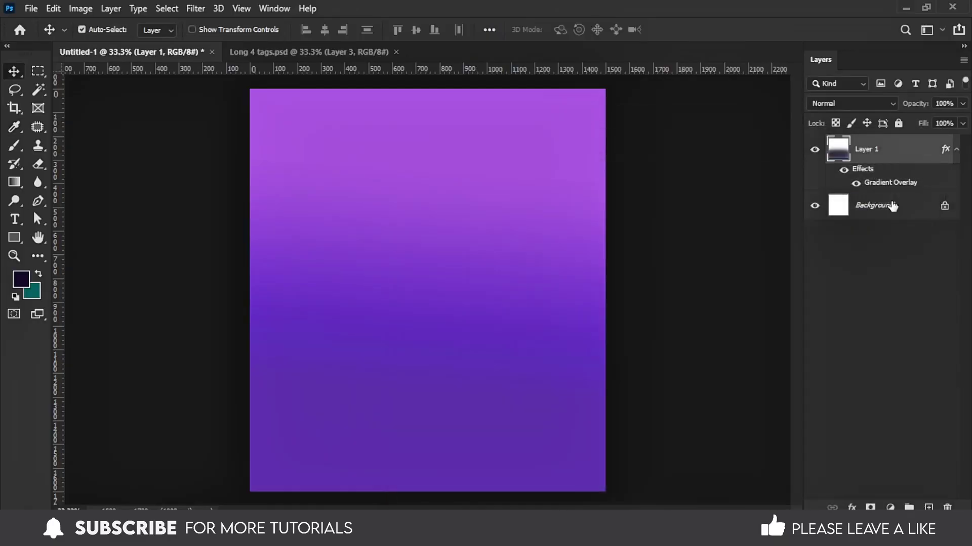
Step: Copy the purple can layer from Long 4 tags.psd into the middle of the poster
{"action": "left_click", "coordinate": [328, 52]}
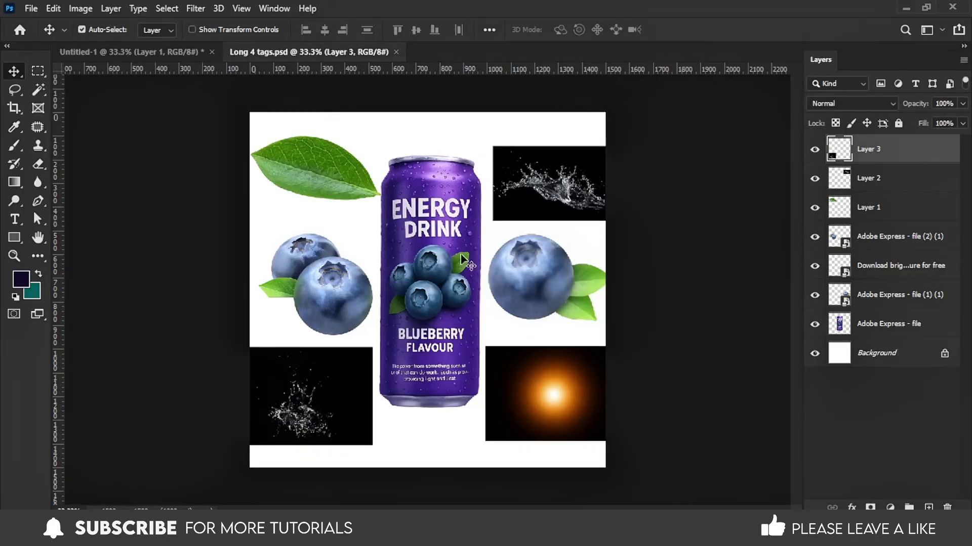
{"action": "left_click_drag", "start_coordinate": [433, 248], "coordinate": [184, 81]}
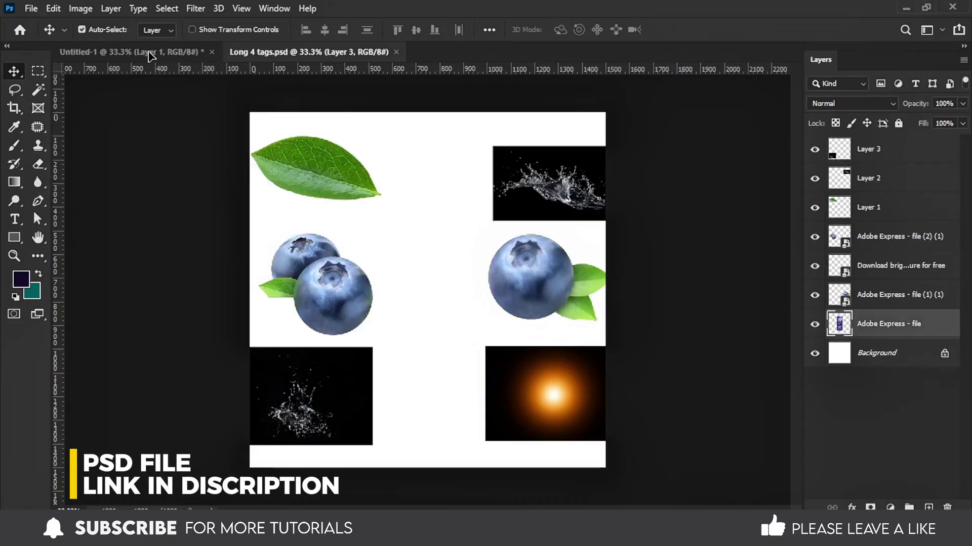
{"action": "left_click_drag", "start_coordinate": [427, 280], "coordinate": [427, 284]}
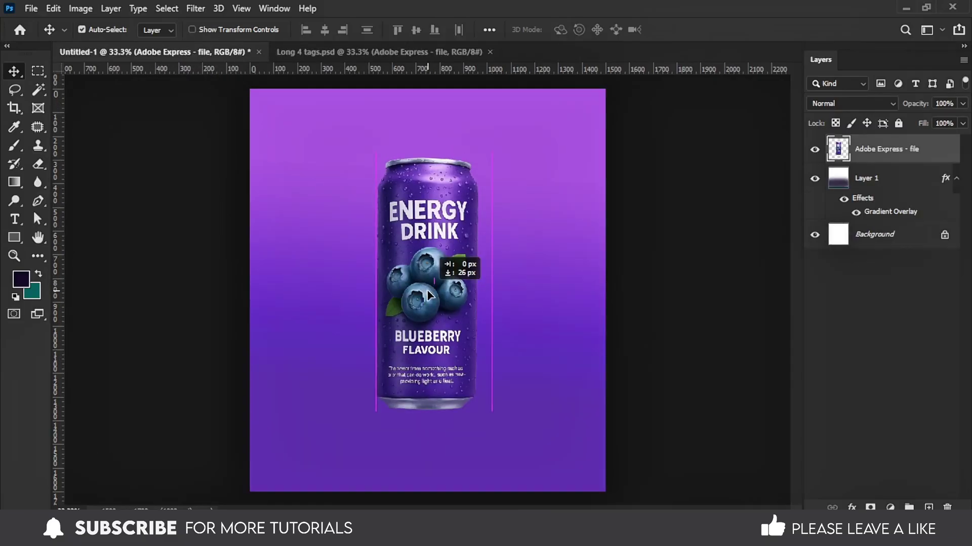
Step: Tilt the can about -18.94° with Free Transform
{"action": "key", "text": "ctrl+t"}
{"action": "left_click_drag", "start_coordinate": [532, 436], "coordinate": [560, 389]}
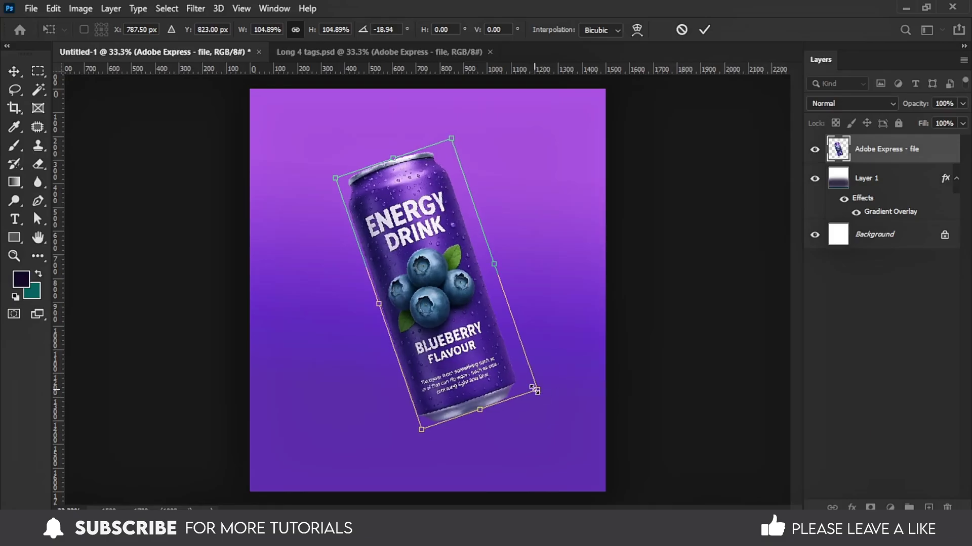
{"action": "key", "text": "Return"}
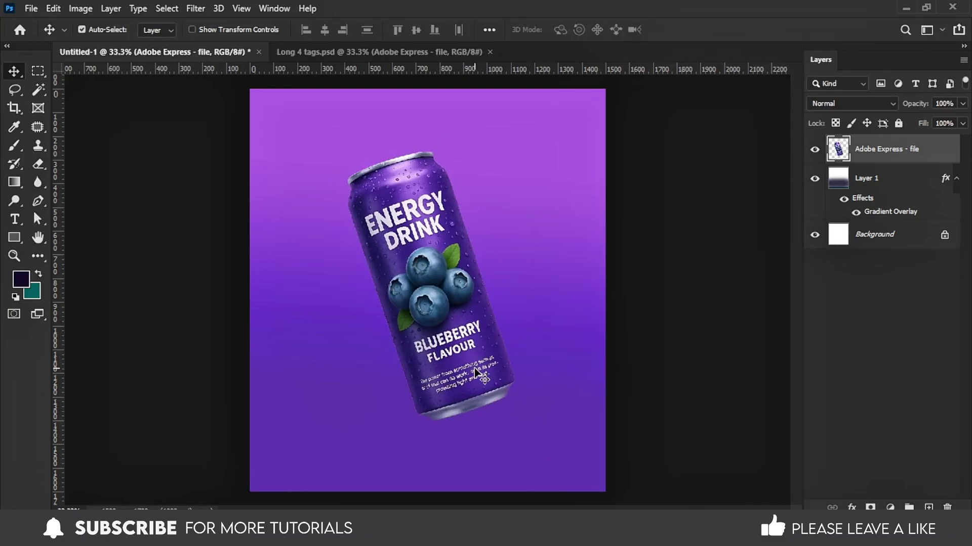
{"action": "scroll", "coordinate": [466, 294], "scroll_direction": "up", "scroll_amount": 2}
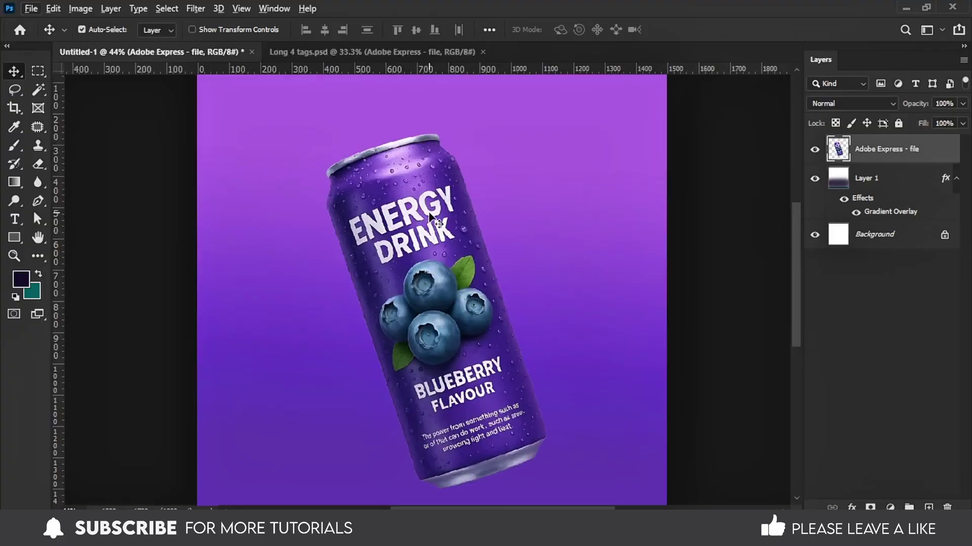
Step: Duplicate the can layer and select the original beneath the copy
{"action": "mouse_move", "coordinate": [420, 271]}
{"action": "left_mouse_down"}
{"action": "mouse_move", "coordinate": [392, 246]}
{"action": "mouse_move", "coordinate": [386, 265]}
{"action": "left_mouse_up"}
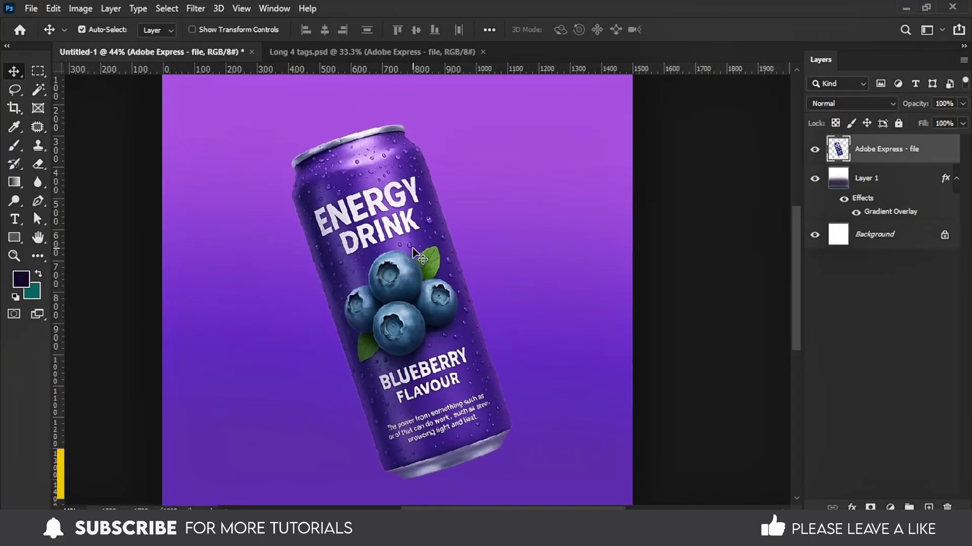
{"action": "key", "text": "ctrl+j"}
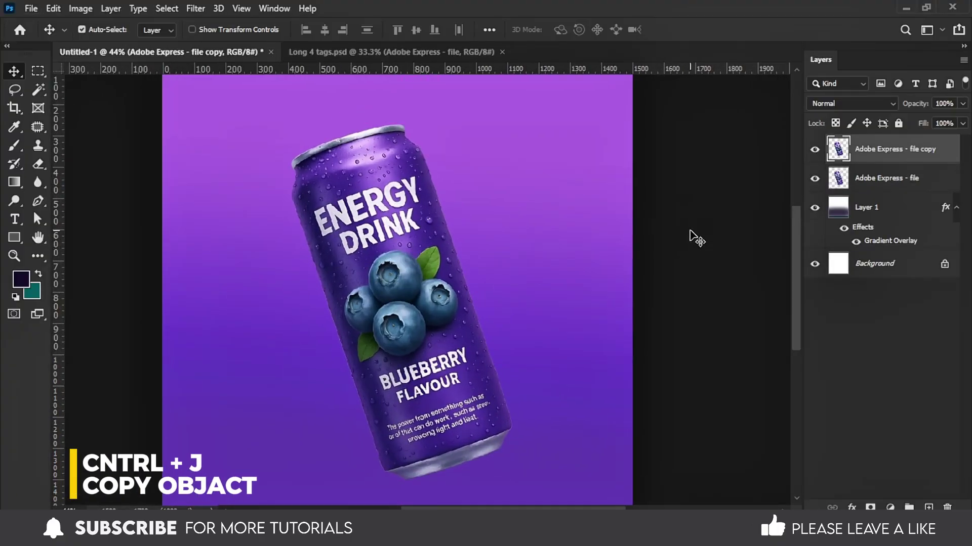
{"action": "left_click", "coordinate": [905, 185]}
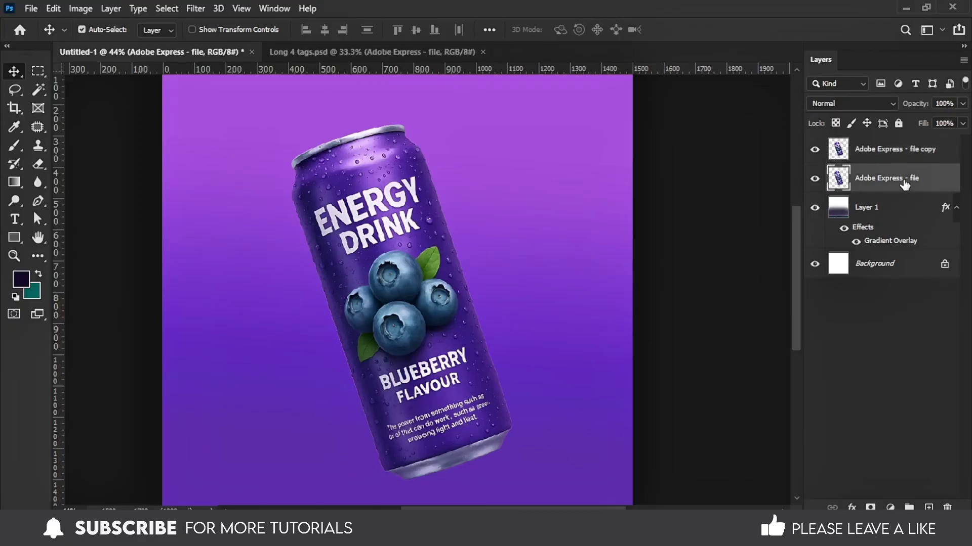
Step: Darken the original can with Levels, output white lowered to about 127
{"action": "left_click", "coordinate": [81, 9]}
{"action": "mouse_move", "coordinate": [102, 44]}
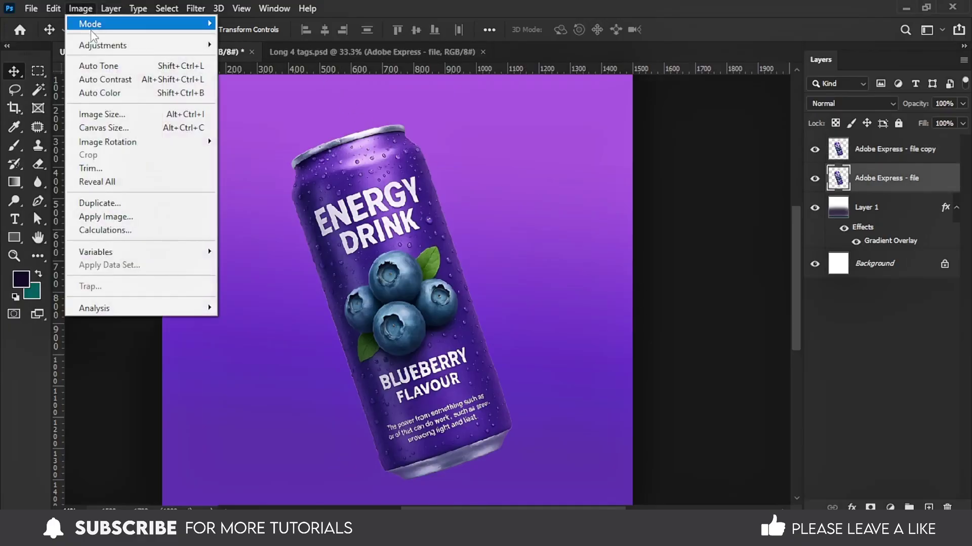
{"action": "left_click", "coordinate": [253, 61]}
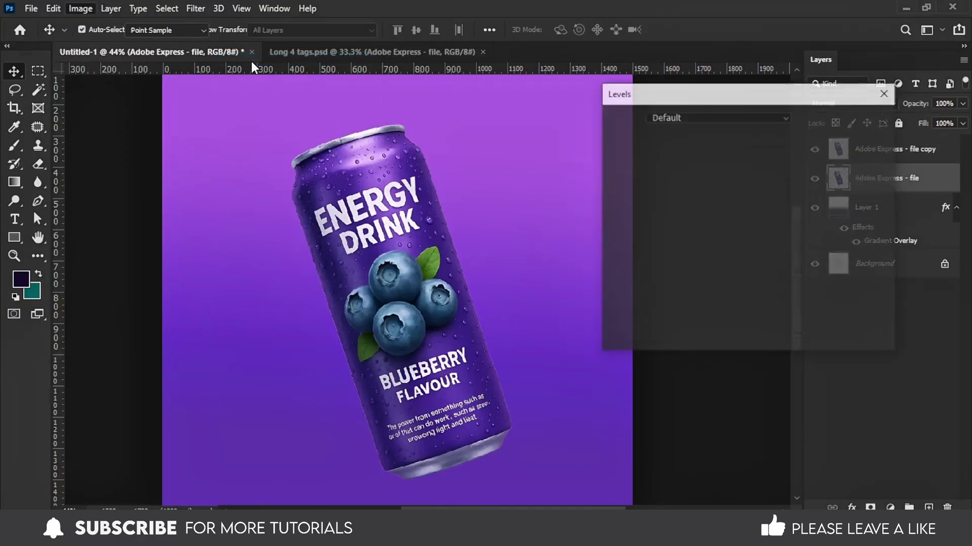
{"action": "left_click_drag", "start_coordinate": [653, 100], "coordinate": [559, 118]}
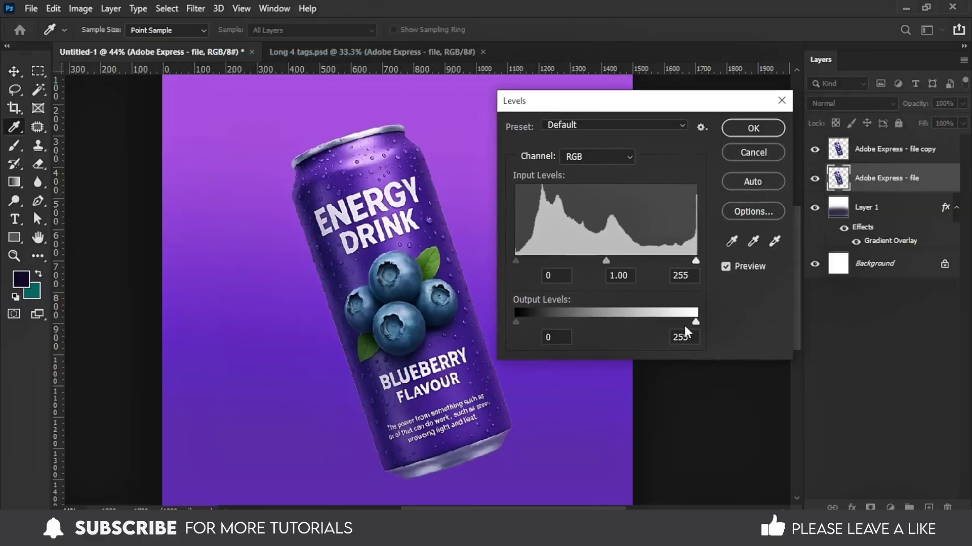
{"action": "left_click_drag", "start_coordinate": [678, 323], "coordinate": [606, 324]}
{"action": "left_click", "coordinate": [755, 128]}
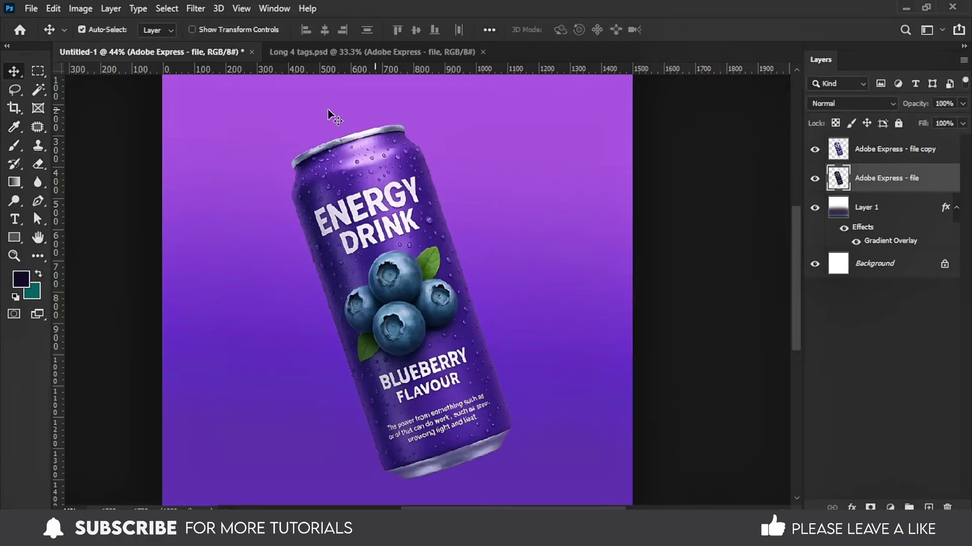
{"action": "scroll", "coordinate": [507, 256], "scroll_direction": "down", "scroll_amount": 1}
Step: Softly erase the edges of the top can copy with a roughly 221 px eraser
{"action": "left_click", "coordinate": [867, 147]}
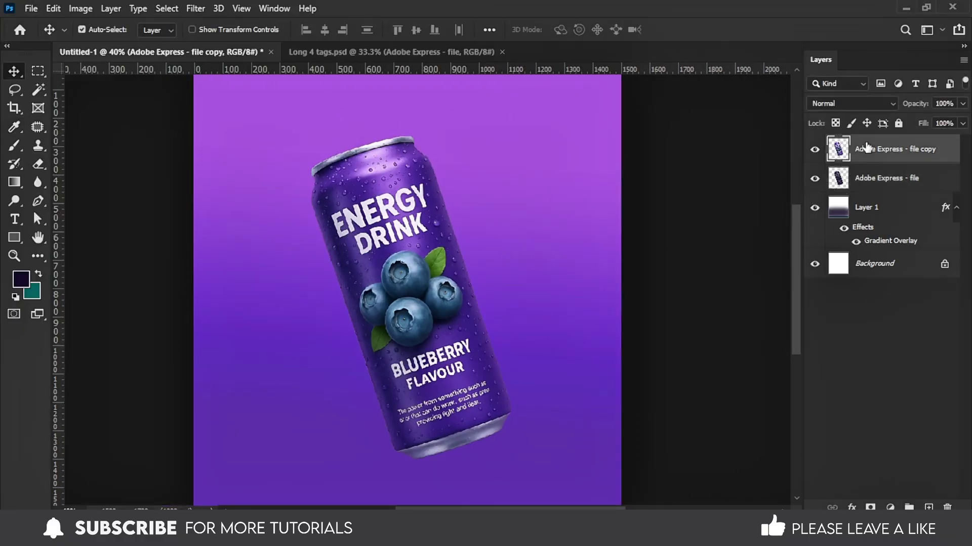
{"action": "left_click", "coordinate": [38, 163]}
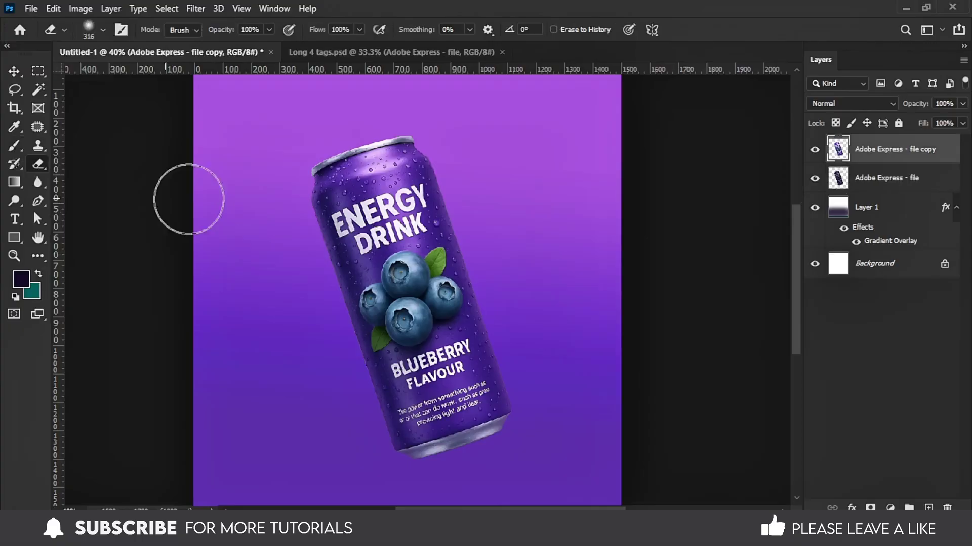
{"action": "left_click_drag", "start_coordinate": [440, 226], "coordinate": [443, 144]}
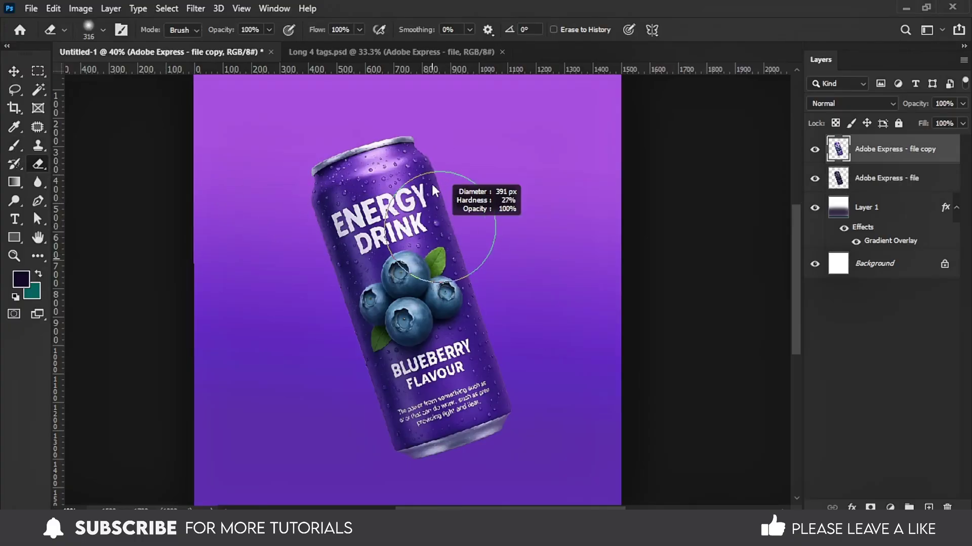
{"action": "left_click_drag", "start_coordinate": [443, 100], "coordinate": [457, 193]}
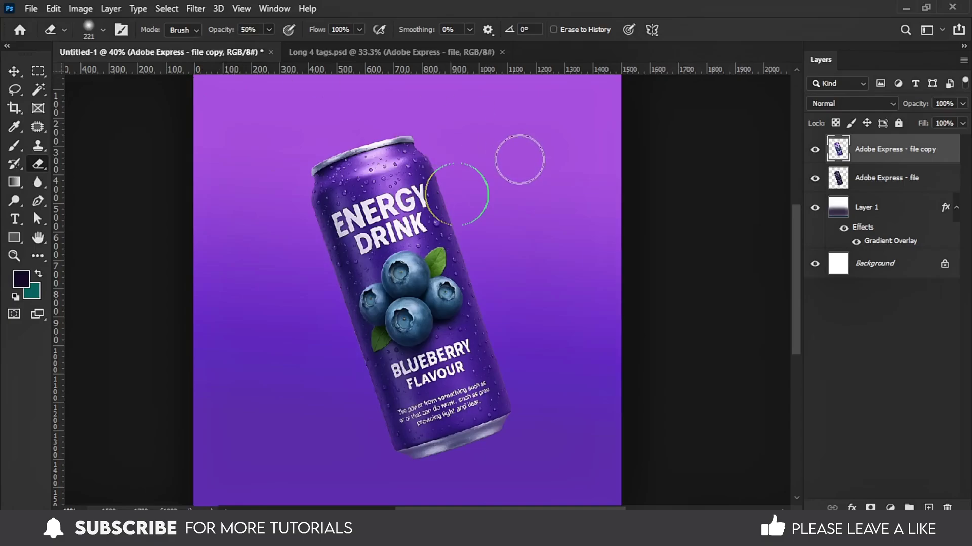
{"action": "scroll", "coordinate": [488, 152], "scroll_direction": "up", "scroll_amount": 3}
{"action": "scroll", "coordinate": [509, 241], "scroll_direction": "up", "scroll_amount": 2}
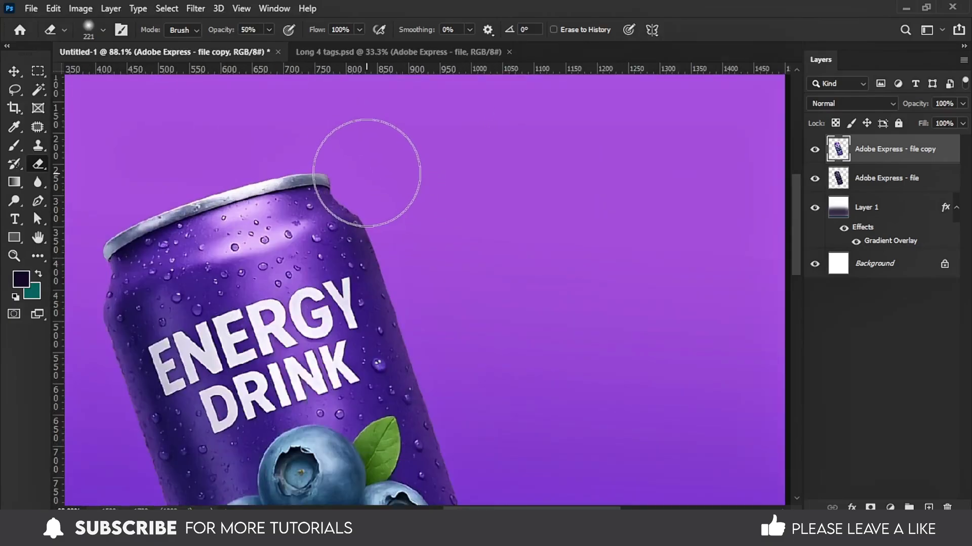
{"action": "scroll", "coordinate": [384, 177], "scroll_direction": "down", "scroll_amount": 5}
{"action": "scroll", "coordinate": [474, 404], "scroll_direction": "down", "scroll_amount": 5}
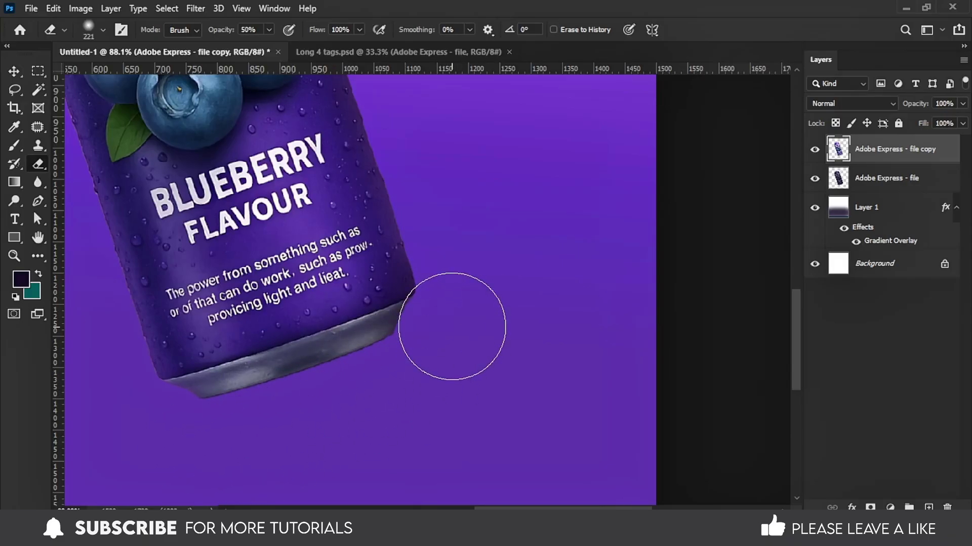
{"action": "scroll", "coordinate": [455, 321], "scroll_direction": "down", "scroll_amount": 2}
{"action": "scroll", "coordinate": [477, 401], "scroll_direction": "up", "scroll_amount": 5}
{"action": "scroll", "coordinate": [415, 212], "scroll_direction": "down", "scroll_amount": 3}
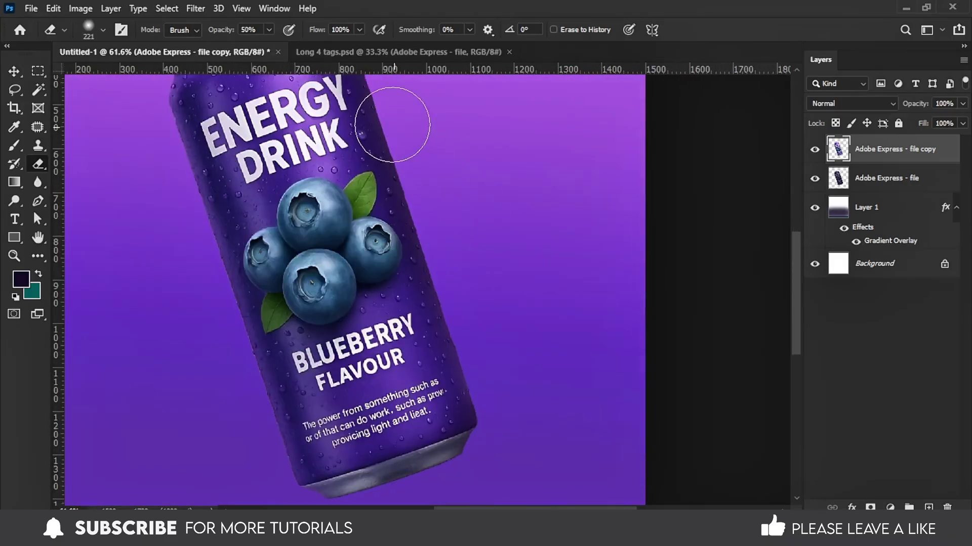
{"action": "scroll", "coordinate": [304, 202], "scroll_direction": "up", "scroll_amount": 2}
{"action": "scroll", "coordinate": [282, 217], "scroll_direction": "left", "scroll_amount": 2}
{"action": "scroll", "coordinate": [334, 303], "scroll_direction": "down", "scroll_amount": 3}
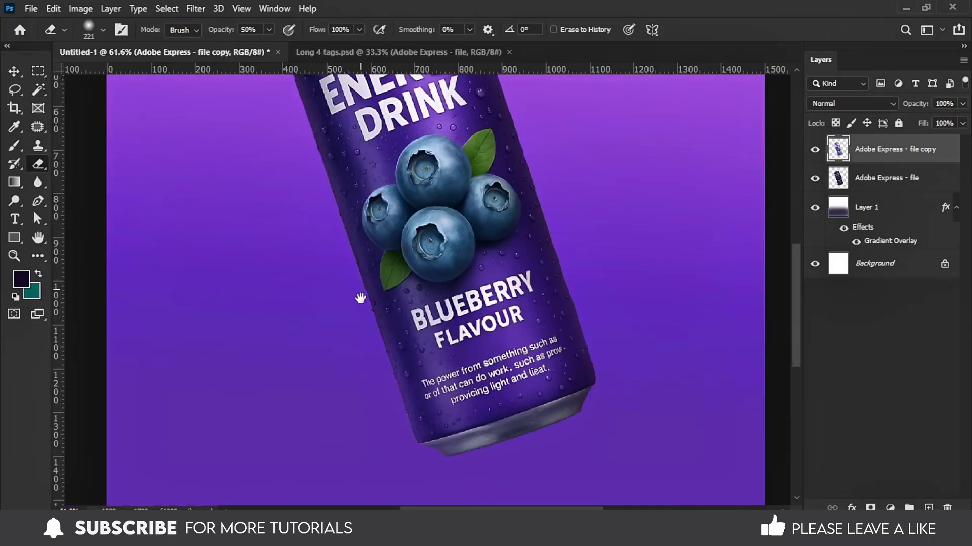
{"action": "scroll", "coordinate": [328, 243], "scroll_direction": "up", "scroll_amount": 4}
{"action": "scroll", "coordinate": [328, 243], "scroll_direction": "left", "scroll_amount": 2}
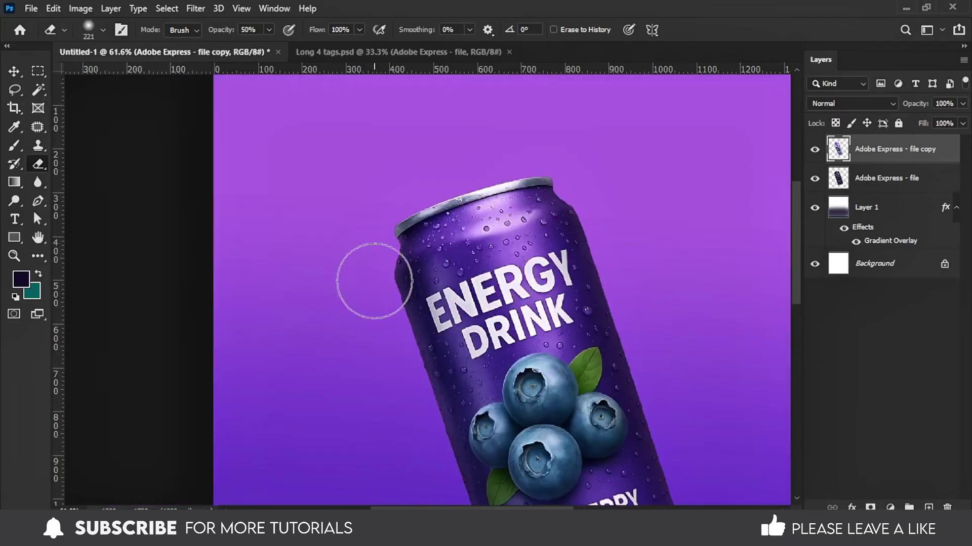
{"action": "scroll", "coordinate": [420, 354], "scroll_direction": "down", "scroll_amount": 5}
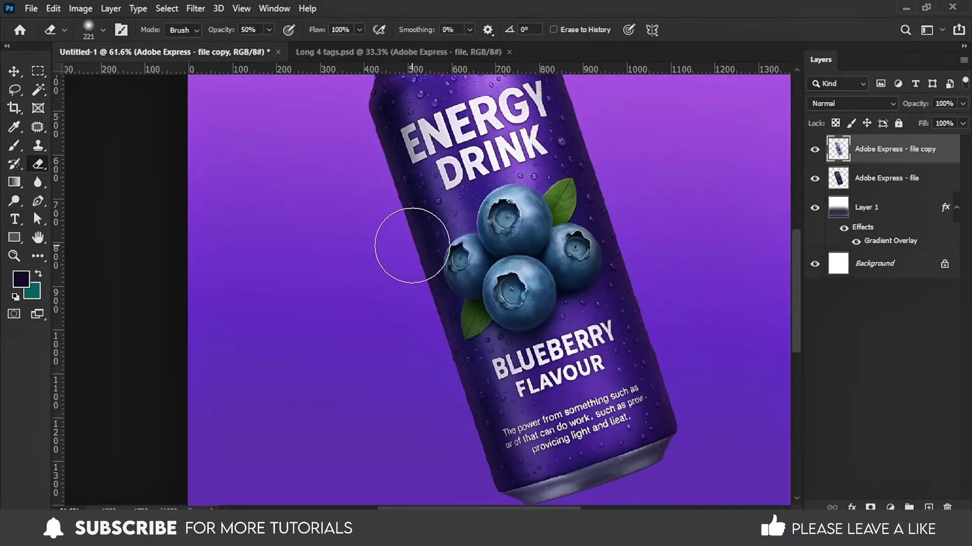
{"action": "scroll", "coordinate": [440, 390], "scroll_direction": "down", "scroll_amount": 1}
{"action": "scroll", "coordinate": [440, 390], "scroll_direction": "right", "scroll_amount": 2}
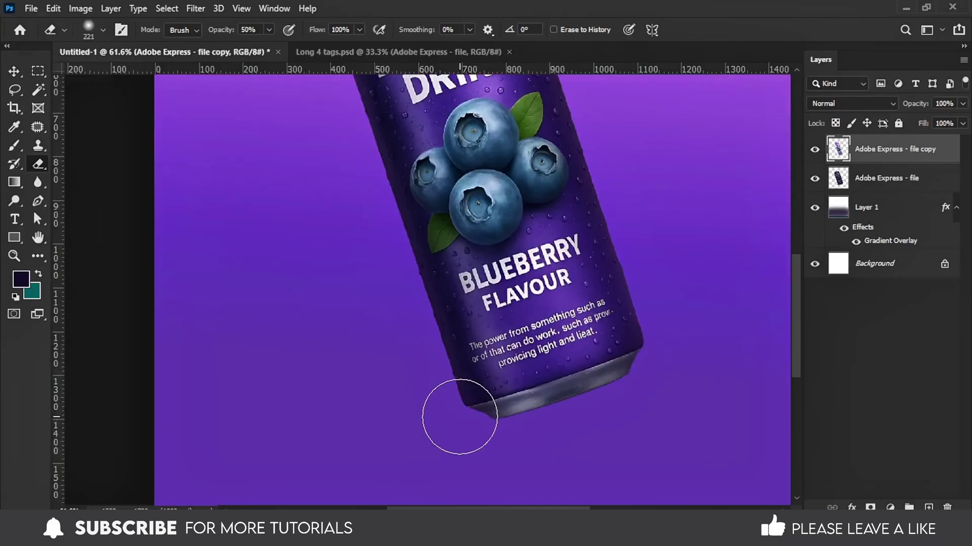
{"action": "scroll", "coordinate": [430, 364], "scroll_direction": "up", "scroll_amount": 3}
{"action": "scroll", "coordinate": [334, 233], "scroll_direction": "down", "scroll_amount": 2, "text": "alt"}
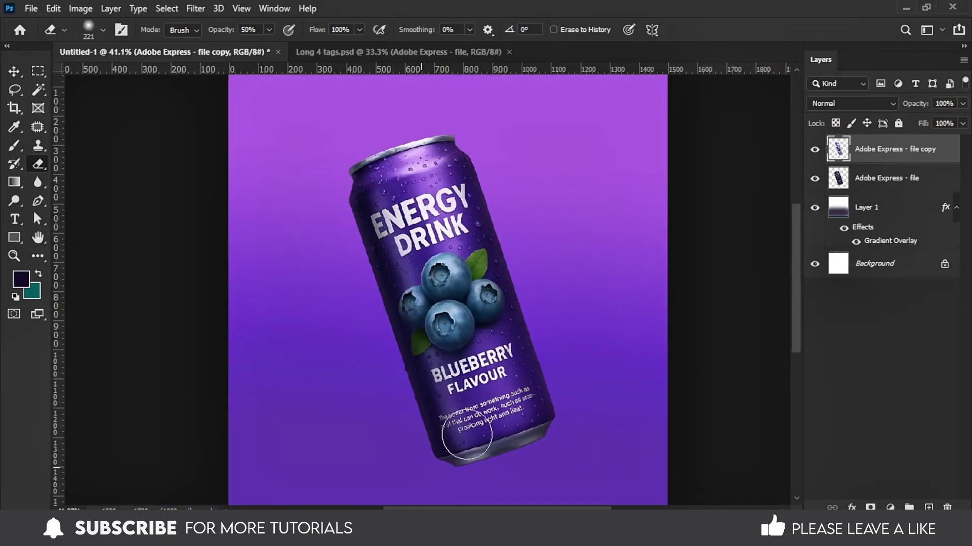
Step: Set the original can layer's Levels midtone to 0.76
{"action": "left_click", "coordinate": [860, 178]}
{"action": "key", "text": "ctrl+l"}
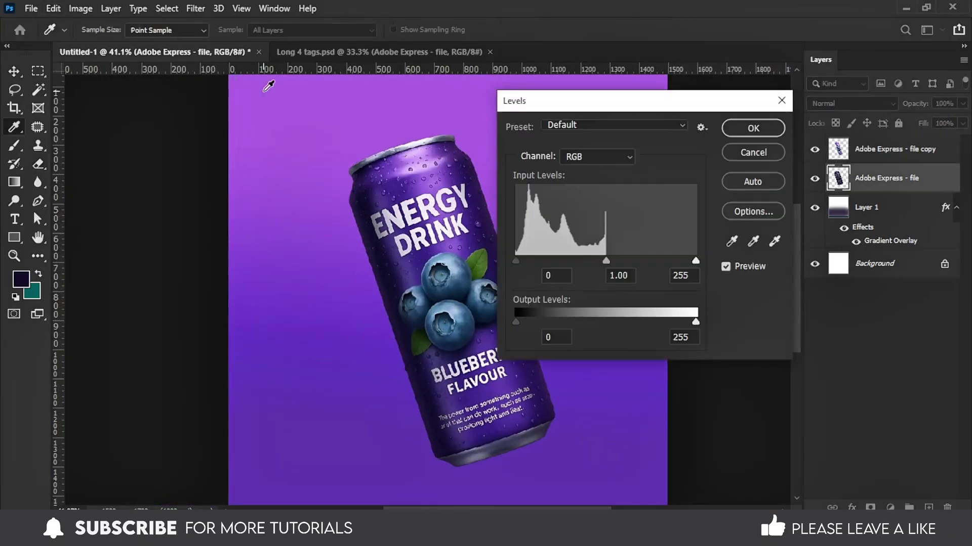
{"action": "left_click_drag", "start_coordinate": [603, 261], "coordinate": [621, 261]}
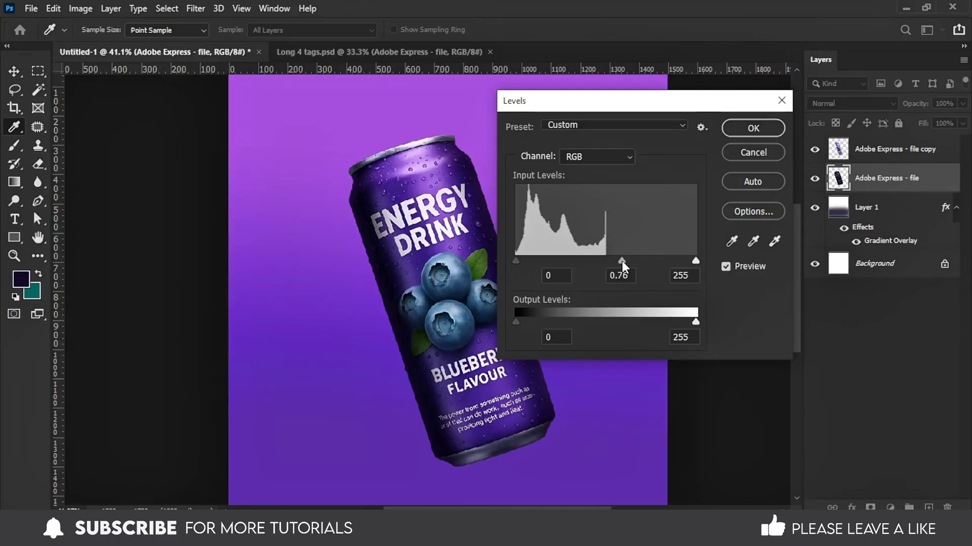
Step: Drag the blueberry pair from the Long 4 tags.psd collage onto the poster near the can's base
{"action": "key", "text": "v"}
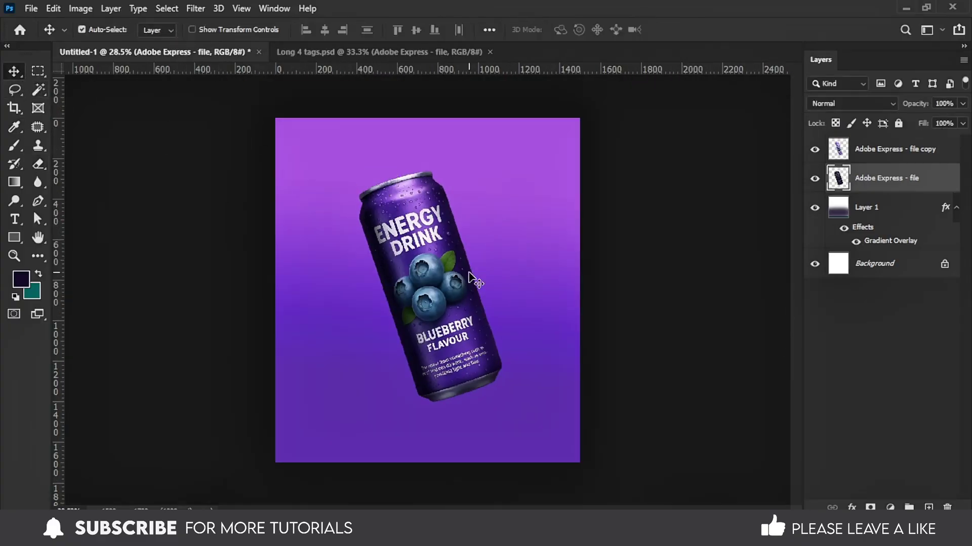
{"action": "left_click", "coordinate": [301, 53]}
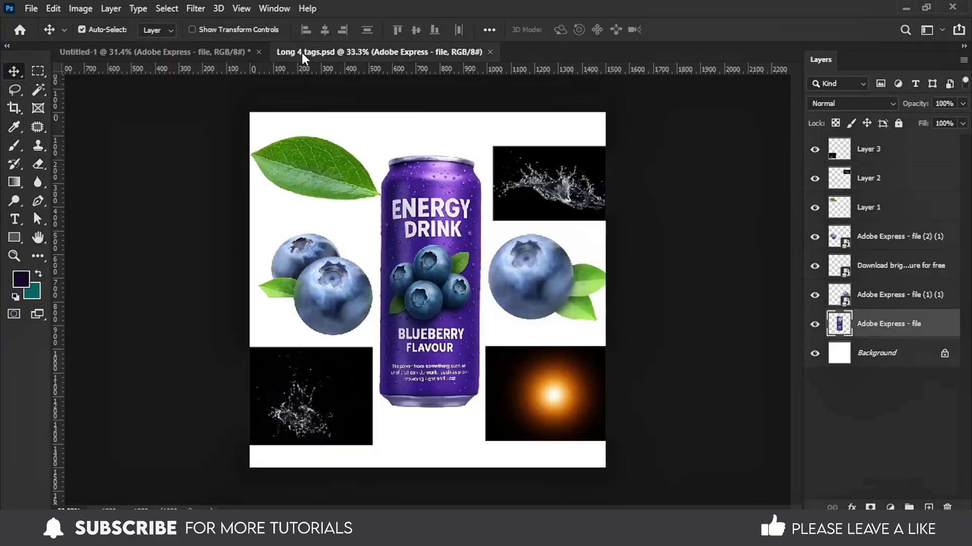
{"action": "left_click_drag", "start_coordinate": [330, 283], "coordinate": [230, 58]}
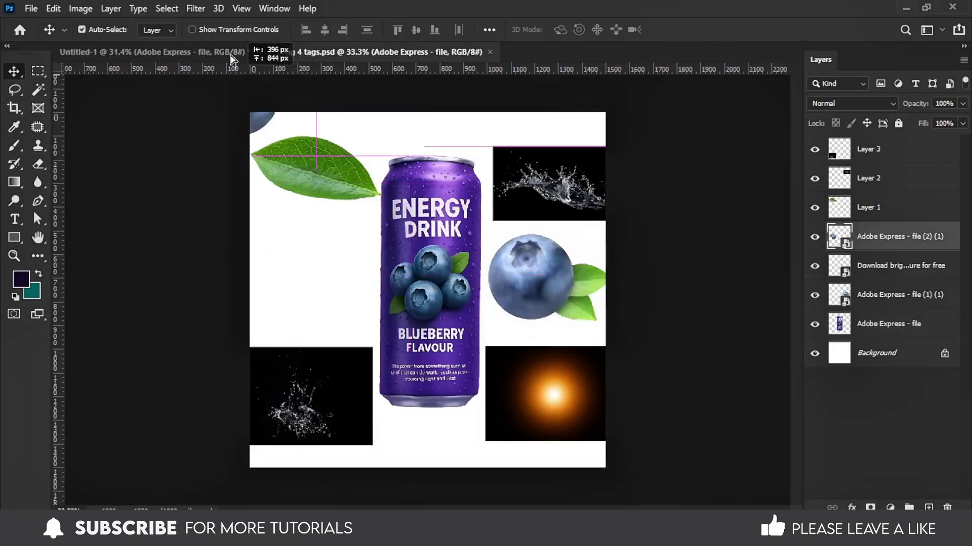
{"action": "mouse_move", "coordinate": [385, 414]}
{"action": "left_mouse_down"}
{"action": "mouse_move", "coordinate": [390, 420]}
{"action": "mouse_move", "coordinate": [379, 407]}
{"action": "left_mouse_up"}
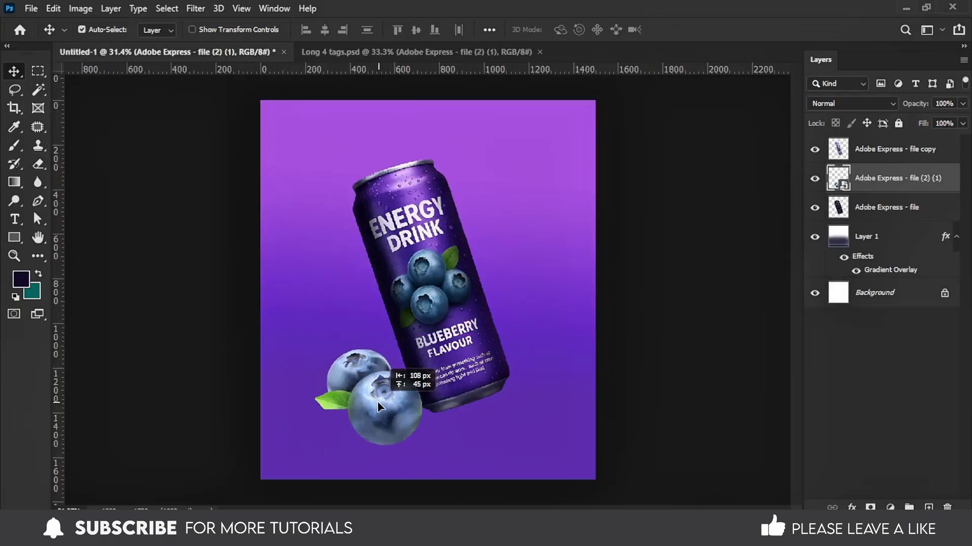
Step: Shrink the blueberry pair beside the can's base and move its layer above the can copy
{"action": "key", "text": "ctrl+t"}
{"action": "left_click_drag", "start_coordinate": [375, 324], "coordinate": [368, 366]}
{"action": "left_click_drag", "start_coordinate": [420, 429], "coordinate": [432, 419]}
{"action": "key", "text": "Return"}
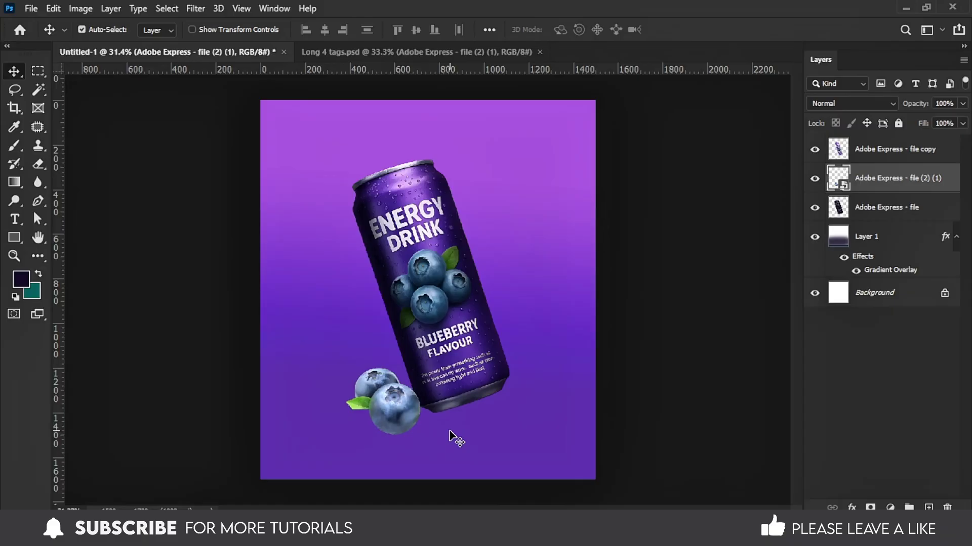
{"action": "scroll", "coordinate": [426, 354], "scroll_direction": "up", "scroll_amount": 5}
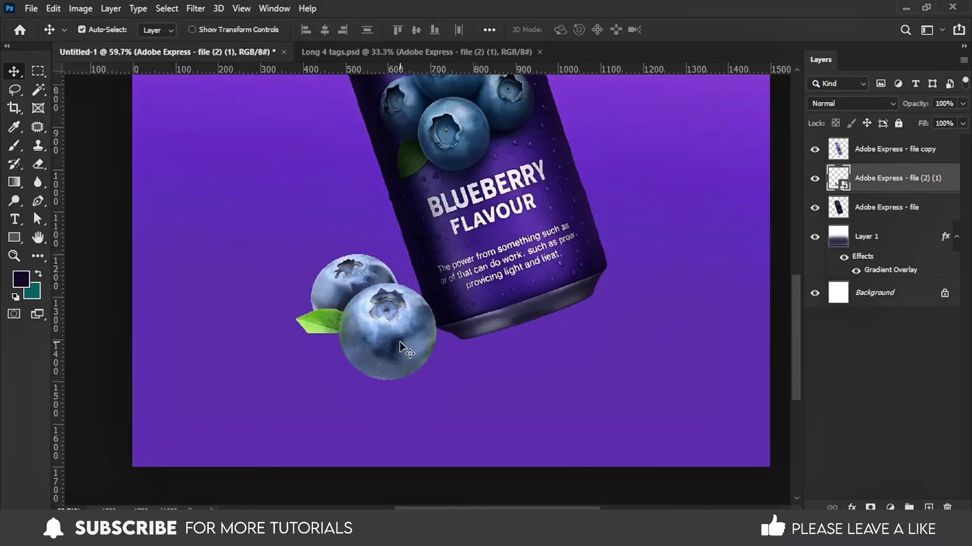
{"action": "left_click_drag", "start_coordinate": [848, 167], "coordinate": [891, 150]}
Step: Duplicate the blueberry pair and darken the lower layer with Levels output white 98
{"action": "key", "text": "ctrl+j"}
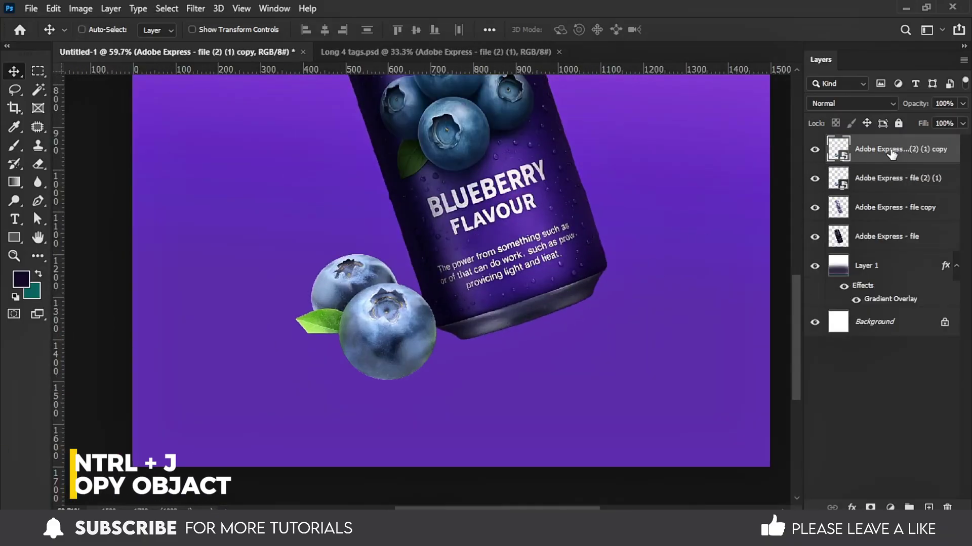
{"action": "left_click", "coordinate": [882, 187]}
{"action": "left_click", "coordinate": [80, 8]}
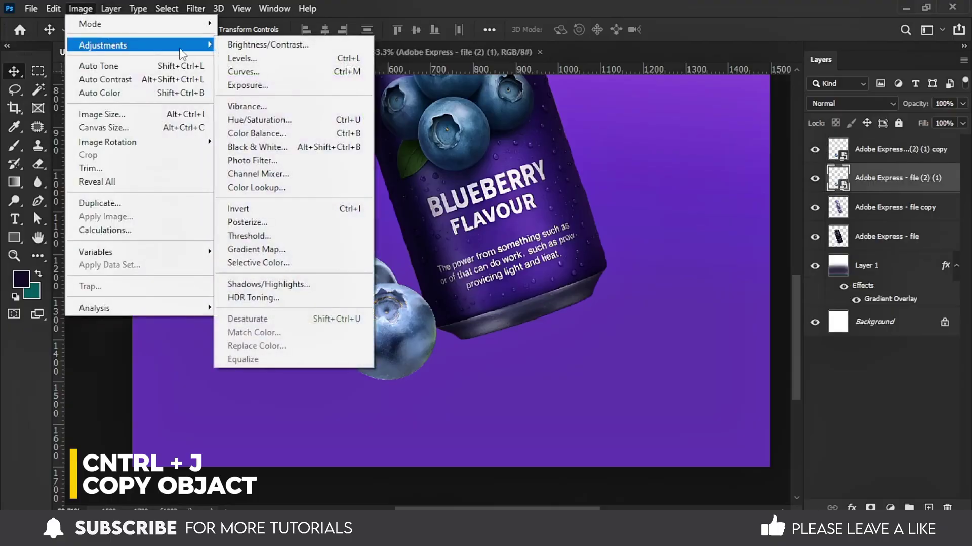
{"action": "left_click", "coordinate": [233, 59]}
{"action": "left_click_drag", "start_coordinate": [666, 126], "coordinate": [487, 111]}
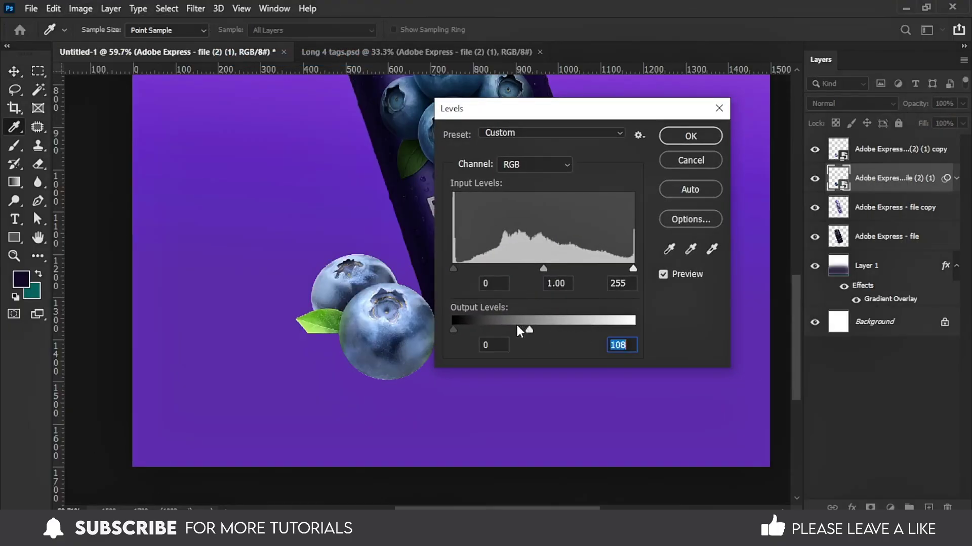
{"action": "left_click_drag", "start_coordinate": [530, 329], "coordinate": [522, 330]}
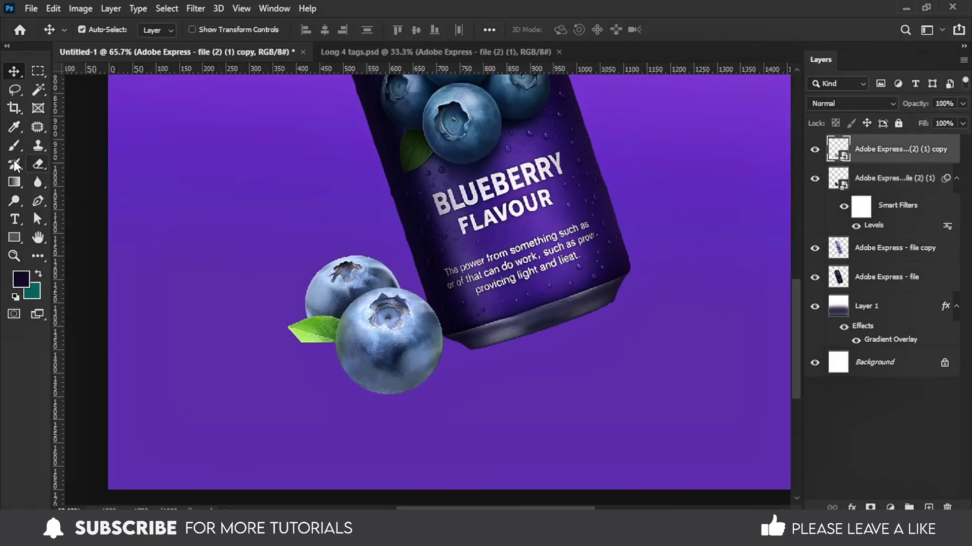
Step: Partly erase the top blueberry copy with an 85 px soft eraser
{"action": "left_click", "coordinate": [38, 164]}
{"action": "scroll", "coordinate": [419, 386], "scroll_direction": "up", "scroll_amount": 1}
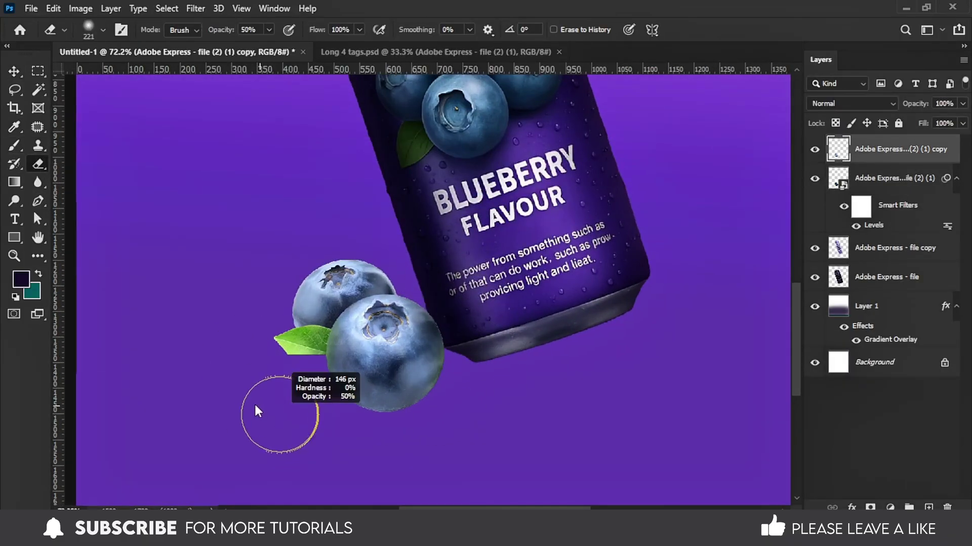
{"action": "left_click_drag", "start_coordinate": [257, 411], "coordinate": [238, 411]}
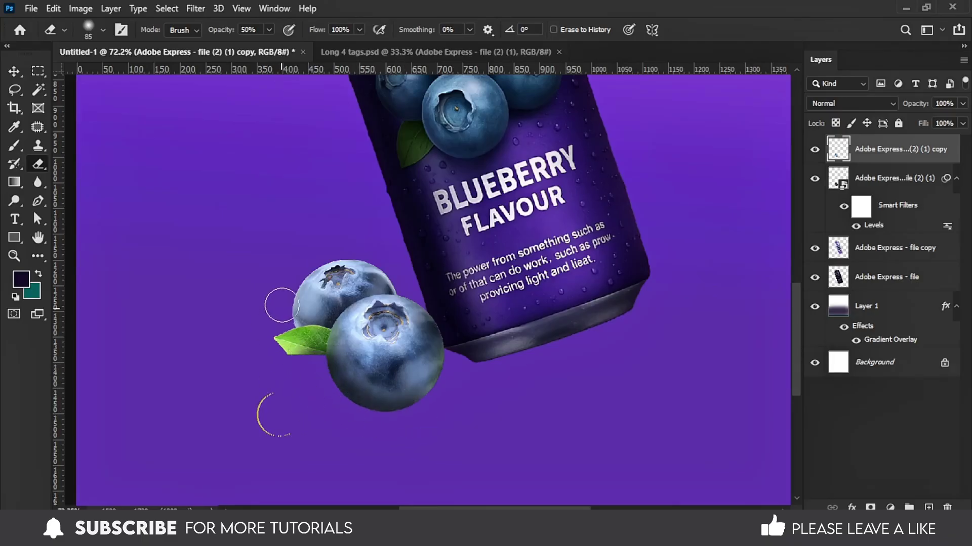
{"action": "scroll", "coordinate": [281, 305], "scroll_direction": "up", "scroll_amount": 2}
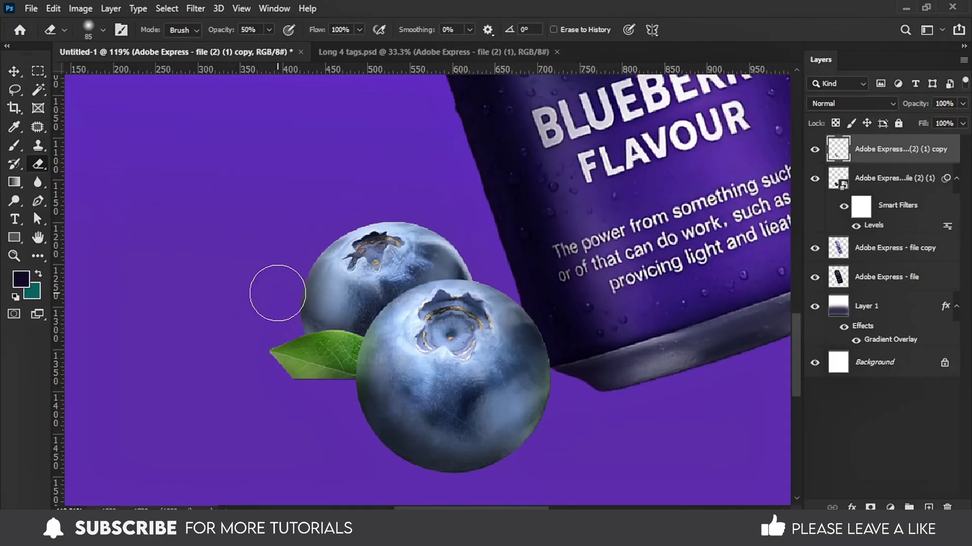
{"action": "scroll", "coordinate": [335, 418], "scroll_direction": "down", "scroll_amount": 2}
{"action": "double_click", "coordinate": [868, 224]}
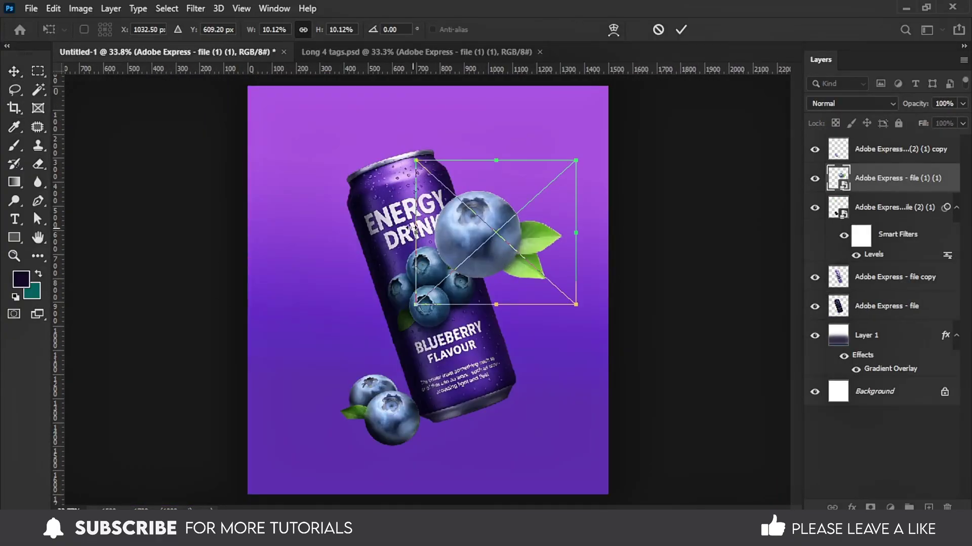
Step: Scale and tilt the leafy blueberry beside the can's upper right
{"action": "key", "text": "ctrl+t"}
{"action": "left_click_drag", "start_coordinate": [585, 325], "coordinate": [597, 169]}
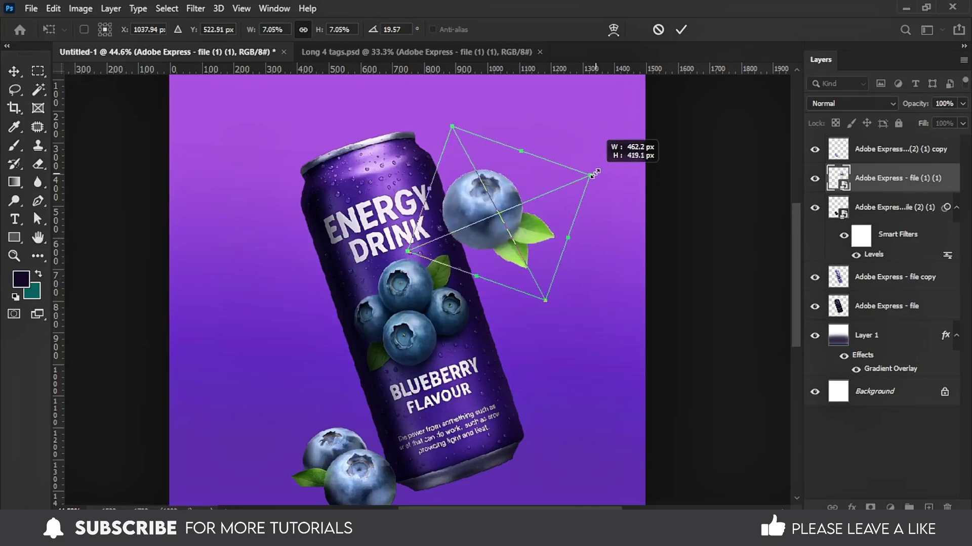
{"action": "key", "text": "Return"}
Step: Duplicate the blueberry and darken a copy with Levels output white 140
{"action": "key", "text": "ctrl+j"}
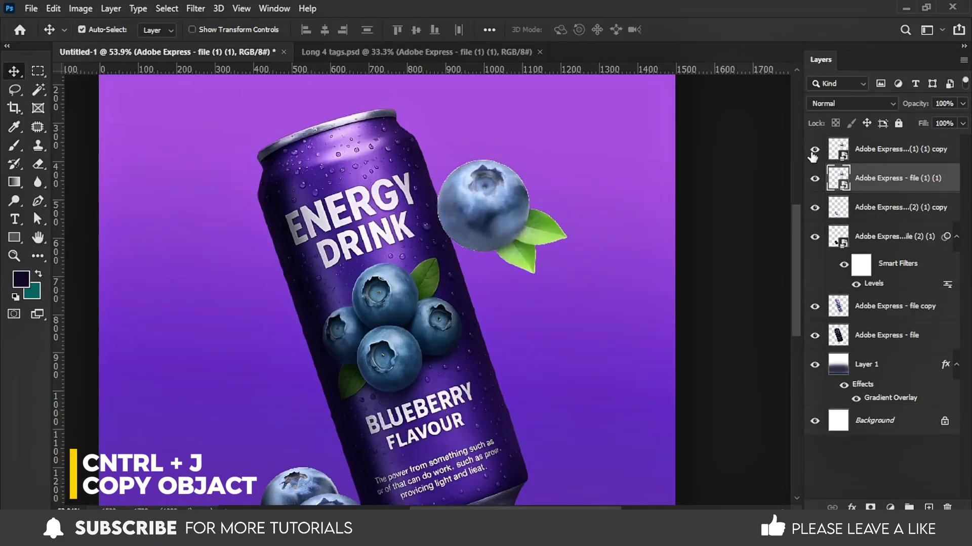
{"action": "key", "text": "ctrl+l"}
{"action": "left_click_drag", "start_coordinate": [746, 331], "coordinate": [664, 333]}
{"action": "key", "text": "Return"}
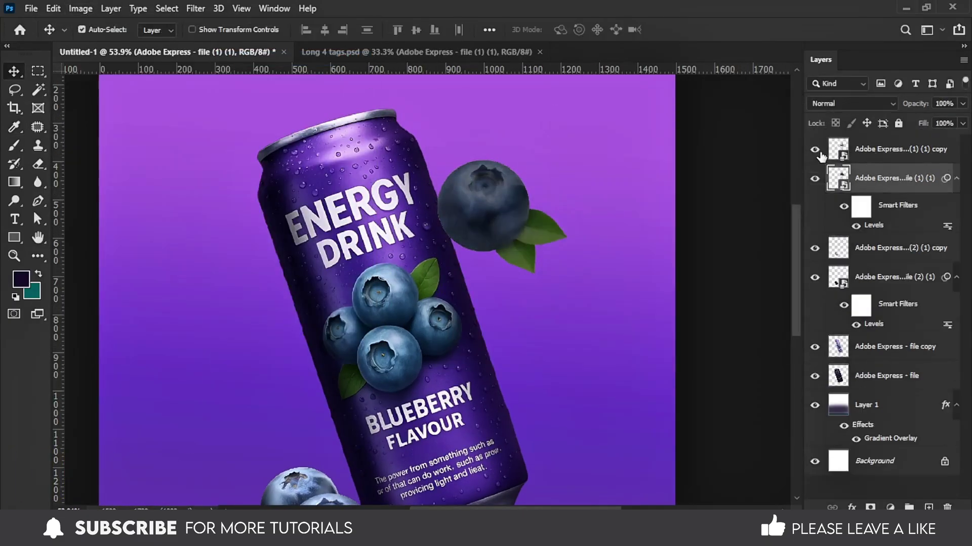
Step: Erase part of the top blueberry copy so the darker shading shows through
{"action": "key", "text": "e"}
{"action": "scroll", "coordinate": [401, 263], "scroll_direction": "up", "scroll_amount": 2}
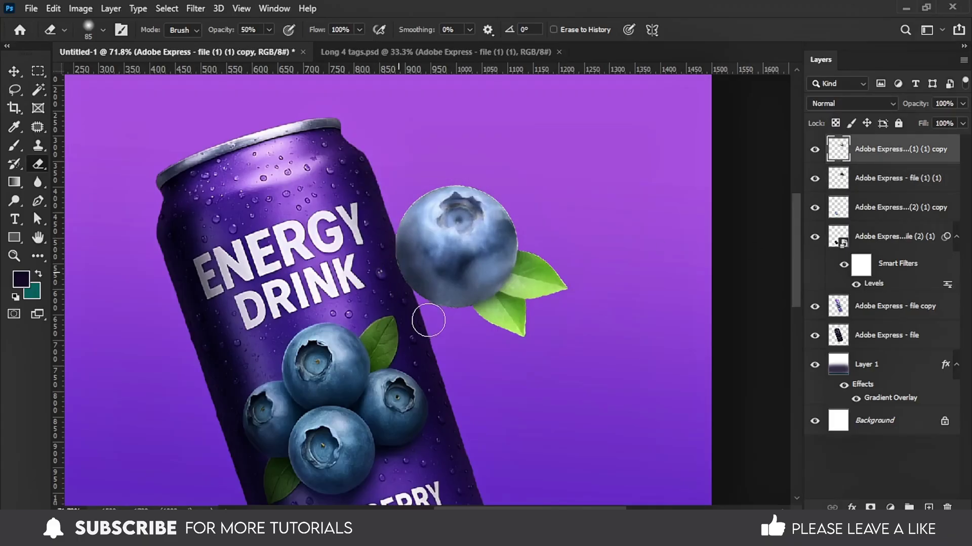
{"action": "left_click_drag", "start_coordinate": [423, 255], "coordinate": [446, 312]}
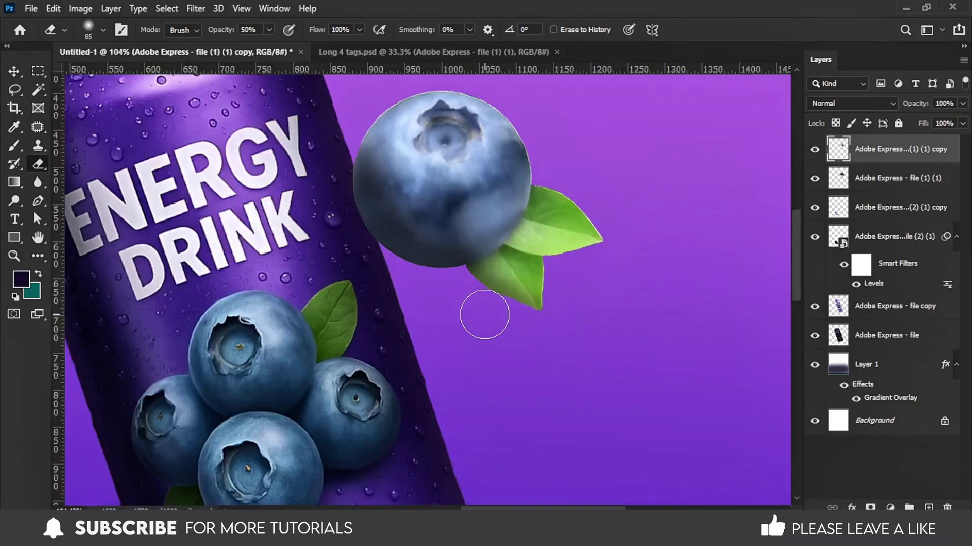
{"action": "scroll", "coordinate": [481, 315], "scroll_direction": "up", "scroll_amount": 2}
{"action": "scroll", "coordinate": [538, 145], "scroll_direction": "up", "scroll_amount": 1}
{"action": "scroll", "coordinate": [496, 239], "scroll_direction": "down", "scroll_amount": 2}
{"action": "scroll", "coordinate": [553, 330], "scroll_direction": "down", "scroll_amount": 2}
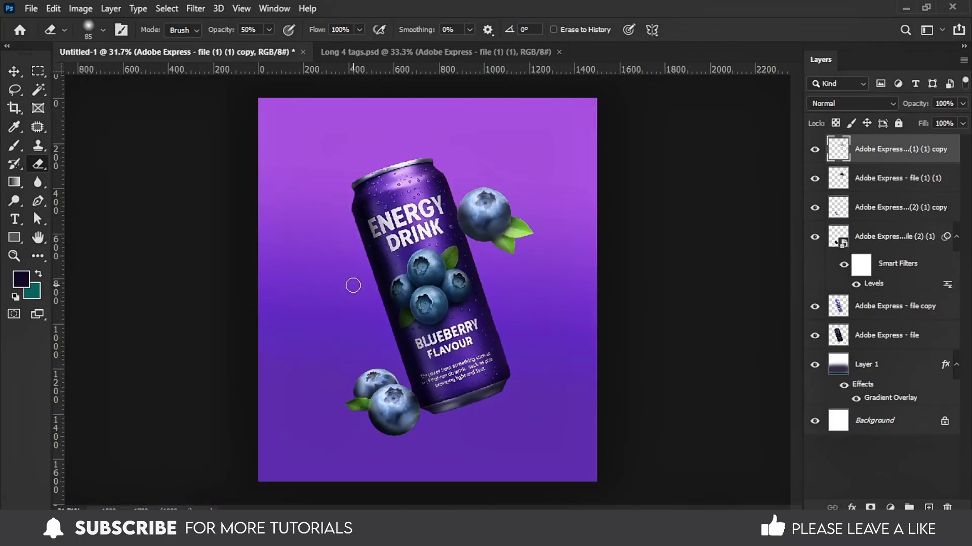
Step: Resize and rotate the green leaf upright behind the can's top
{"action": "key", "text": "ctrl+t"}
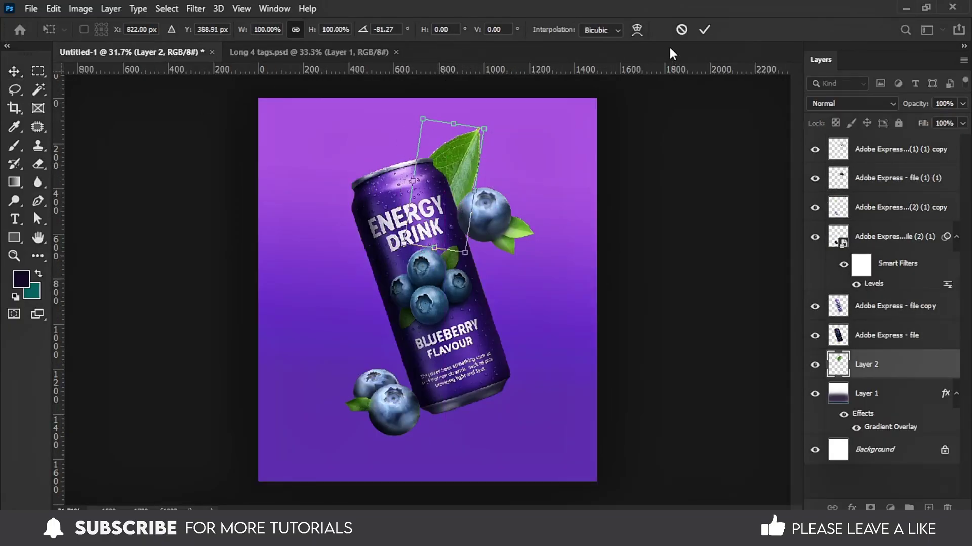
{"action": "left_click", "coordinate": [699, 31]}
{"action": "scroll", "coordinate": [493, 154], "scroll_direction": "up", "scroll_amount": 2}
{"action": "key", "text": "ctrl+t"}
{"action": "left_click_drag", "start_coordinate": [506, 152], "coordinate": [546, 158]}
{"action": "key", "text": "Return"}
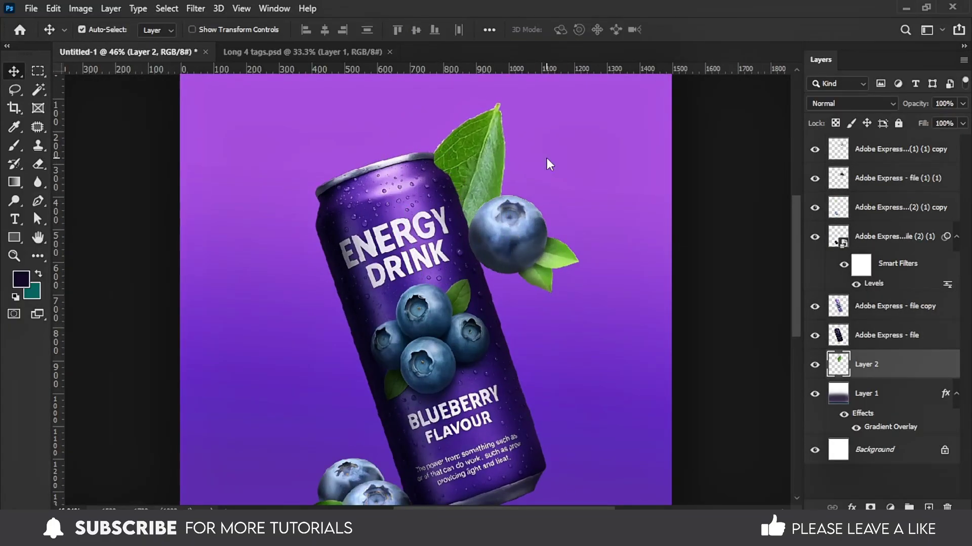
Step: Raise the leaf's saturation to +19 with Hue/Saturation
{"action": "left_click", "coordinate": [80, 9]}
{"action": "left_click", "coordinate": [253, 117]}
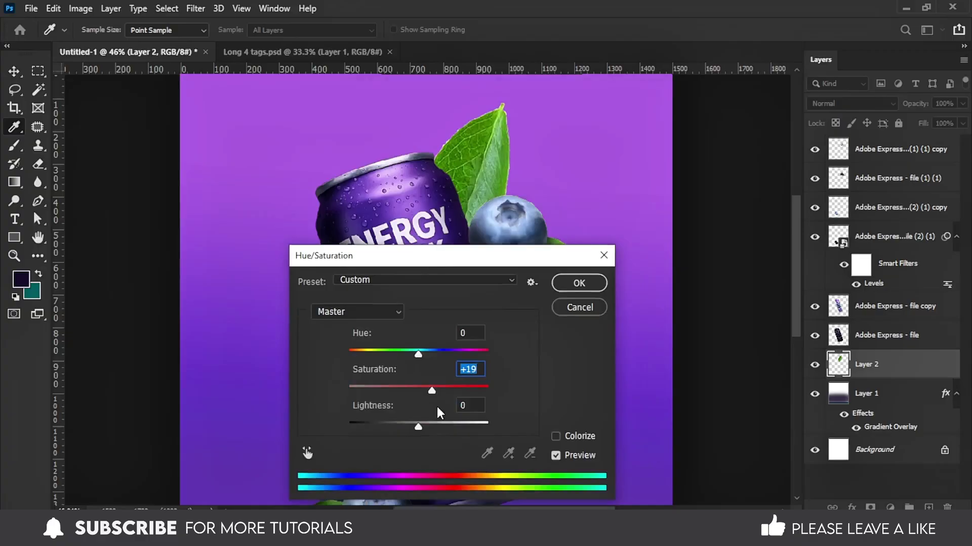
{"action": "left_click_drag", "start_coordinate": [428, 385], "coordinate": [416, 386]}
{"action": "key", "text": "Return"}
Step: Duplicate the leaf, apply Levels to it, and set a 163 px eraser
{"action": "key", "text": "ctrl+j"}
{"action": "left_click", "coordinate": [81, 9]}
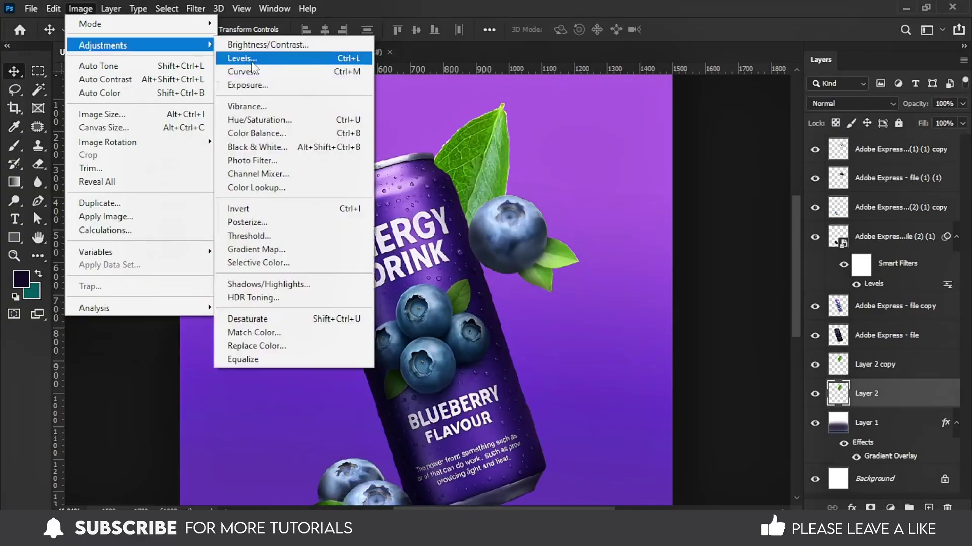
{"action": "left_click", "coordinate": [231, 59]}
{"action": "key", "text": "Return"}
{"action": "key", "text": "e"}
{"action": "key", "text": "bracketright"}
{"action": "key", "text": "bracketright"}
{"action": "key", "text": "bracketright"}
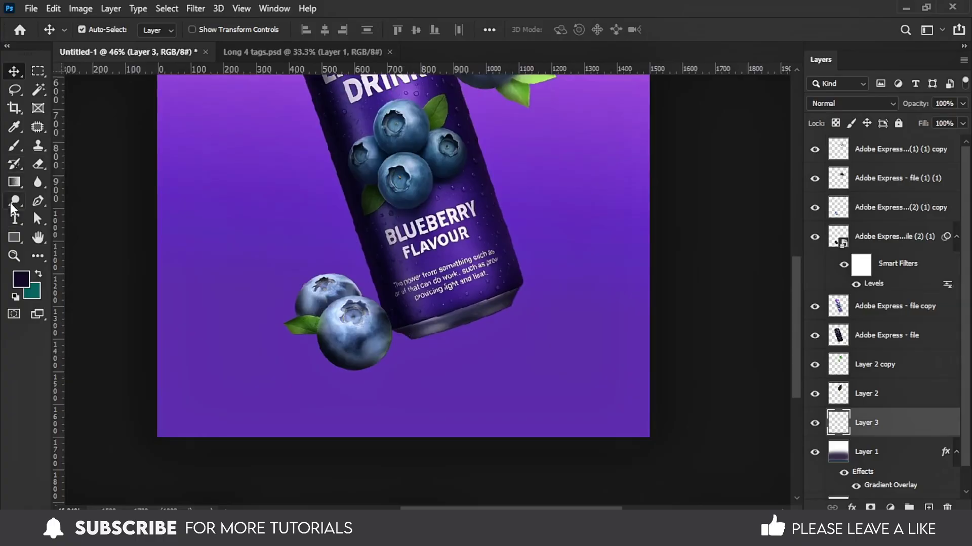
Step: Set up a soft, flattened elliptical brush about 692 px wide
{"action": "left_click", "coordinate": [10, 148]}
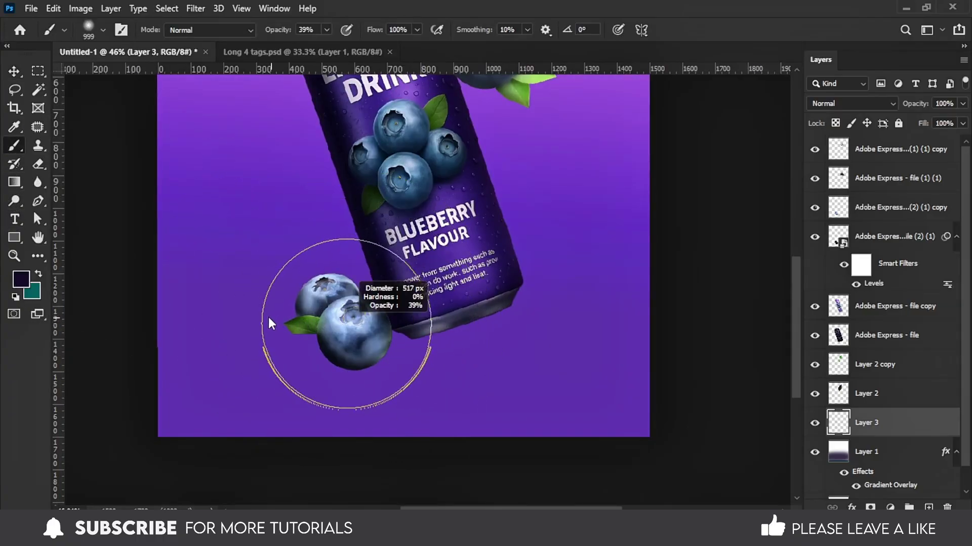
{"action": "left_click", "coordinate": [104, 30]}
{"action": "left_click_drag", "start_coordinate": [160, 75], "coordinate": [137, 75]}
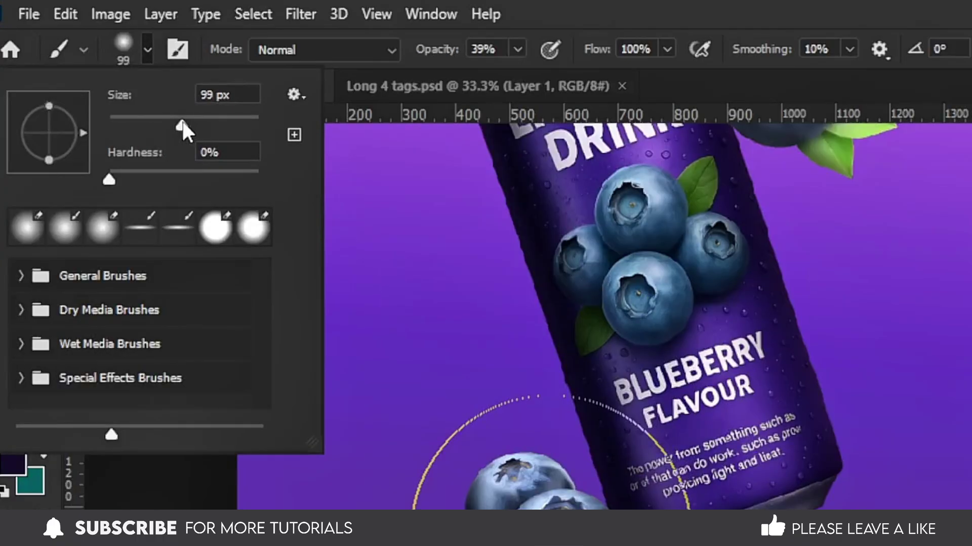
{"action": "left_click_drag", "start_coordinate": [48, 159], "coordinate": [47, 134]}
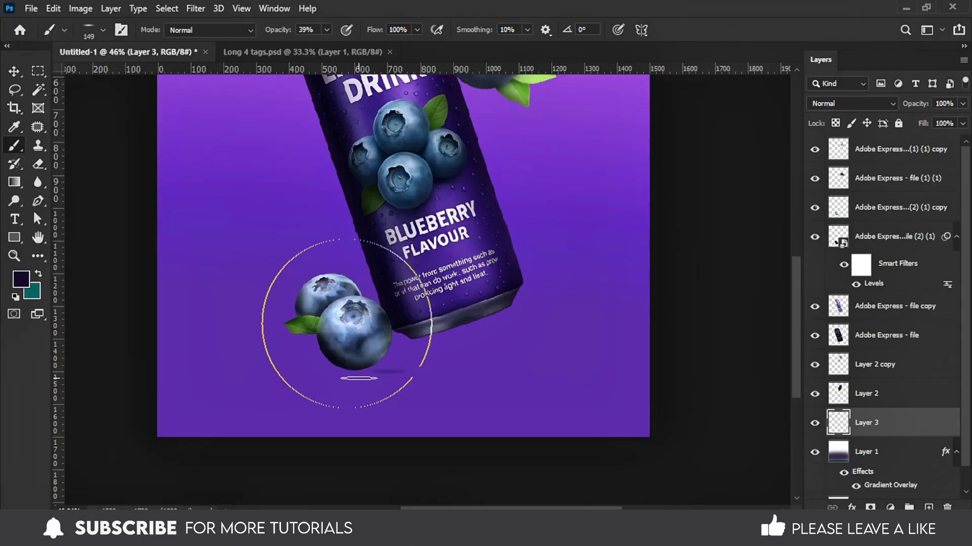
{"action": "mouse_move", "coordinate": [354, 374]}
{"action": "left_mouse_down"}
{"action": "mouse_move", "coordinate": [384, 374]}
{"action": "mouse_move", "coordinate": [352, 374]}
{"action": "left_mouse_up"}
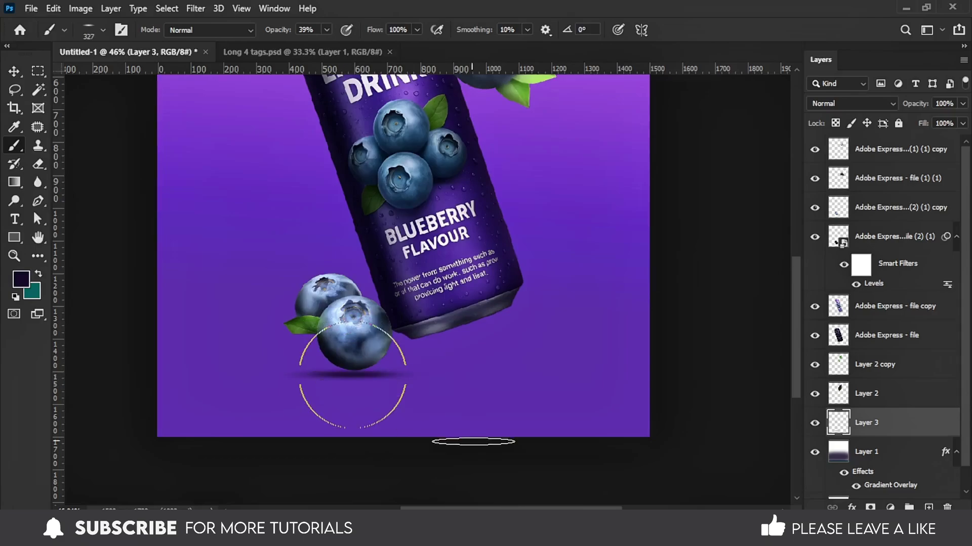
{"action": "left_click_drag", "start_coordinate": [461, 375], "coordinate": [474, 375]}
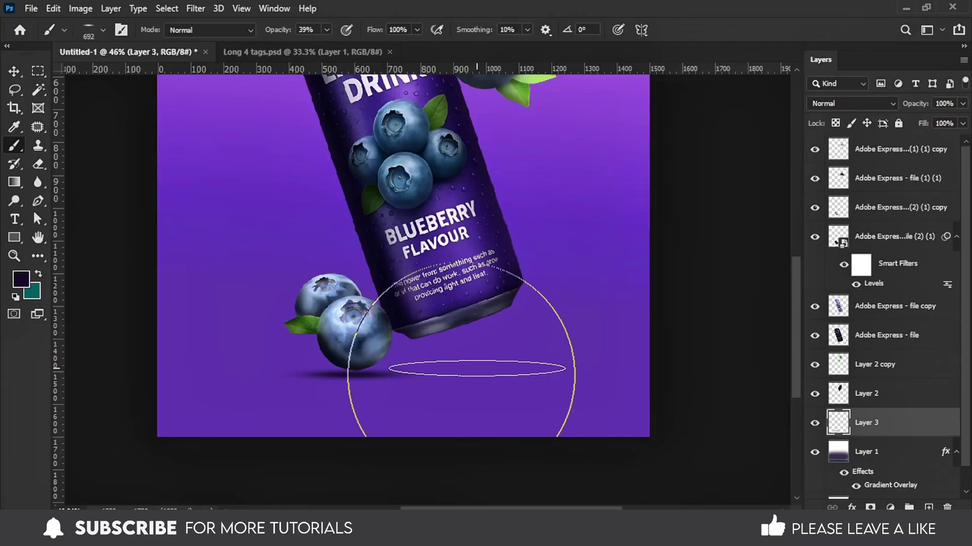
Step: Paint soft dark shadows on Layer 3 beneath the can and the blueberry pair
{"action": "left_click", "coordinate": [476, 373]}
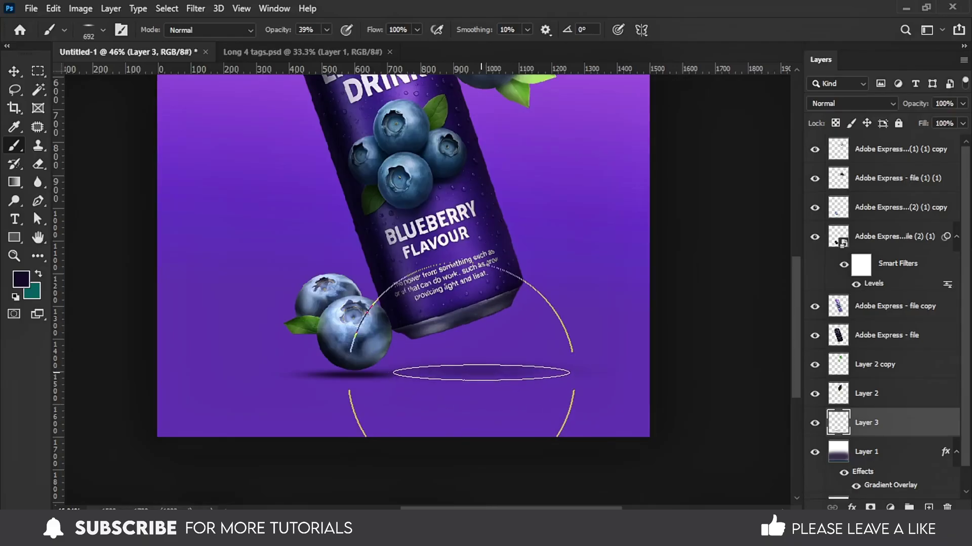
{"action": "scroll", "coordinate": [387, 441], "scroll_direction": "down", "scroll_amount": 3, "text": "alt"}
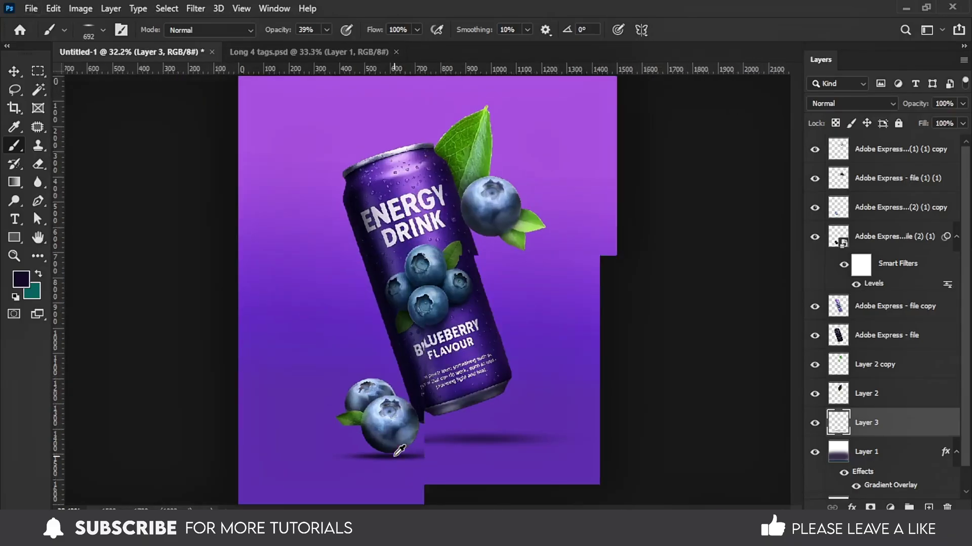
{"action": "scroll", "coordinate": [382, 434], "scroll_direction": "up", "scroll_amount": 3, "text": "alt"}
{"action": "left_click_drag", "start_coordinate": [397, 466], "coordinate": [341, 460]}
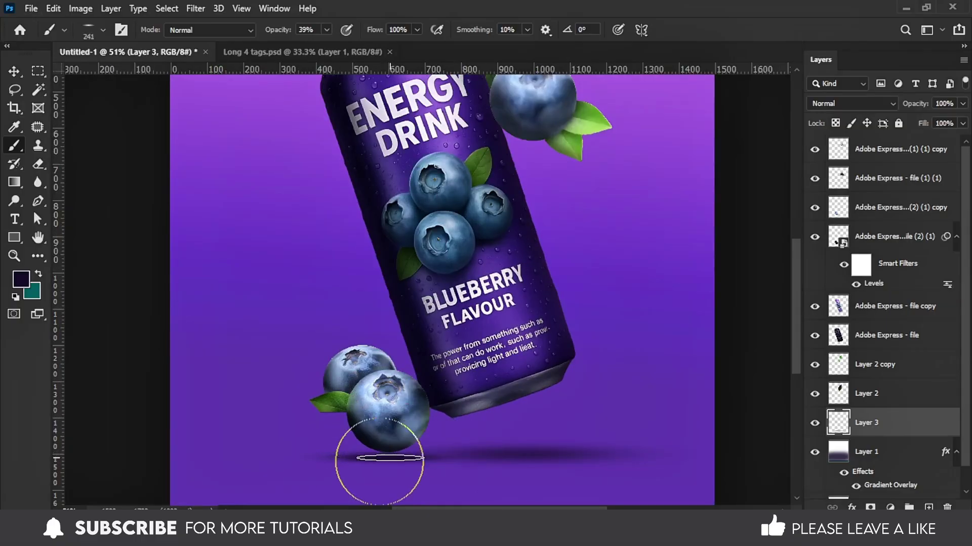
{"action": "scroll", "coordinate": [380, 460], "scroll_direction": "down", "scroll_amount": 1, "text": "alt"}
{"action": "scroll", "coordinate": [628, 431], "scroll_direction": "down", "scroll_amount": 1, "text": "alt"}
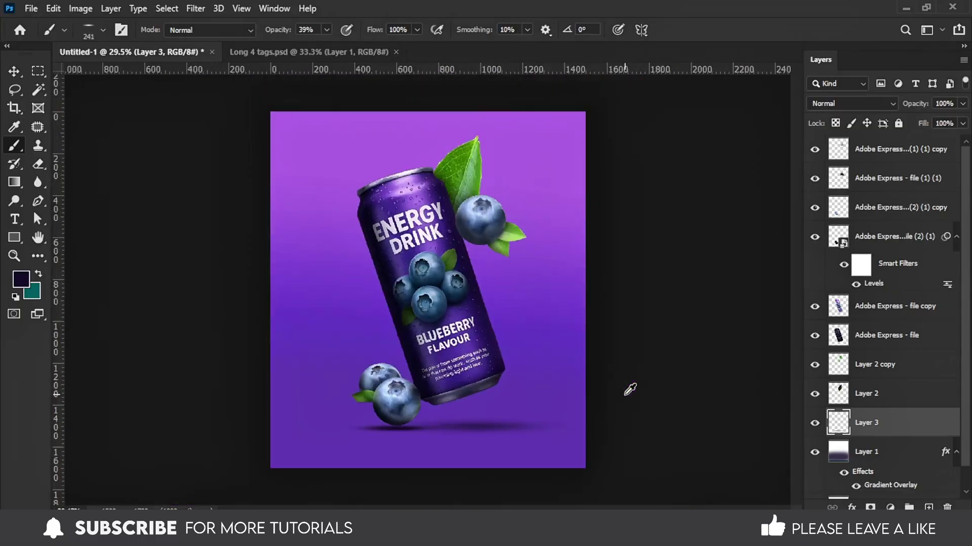
{"action": "scroll", "coordinate": [595, 385], "scroll_direction": "down", "scroll_amount": 1, "text": "alt"}
{"action": "left_click", "coordinate": [15, 75]}
{"action": "scroll", "coordinate": [400, 304], "scroll_direction": "up", "scroll_amount": 1, "text": "alt"}
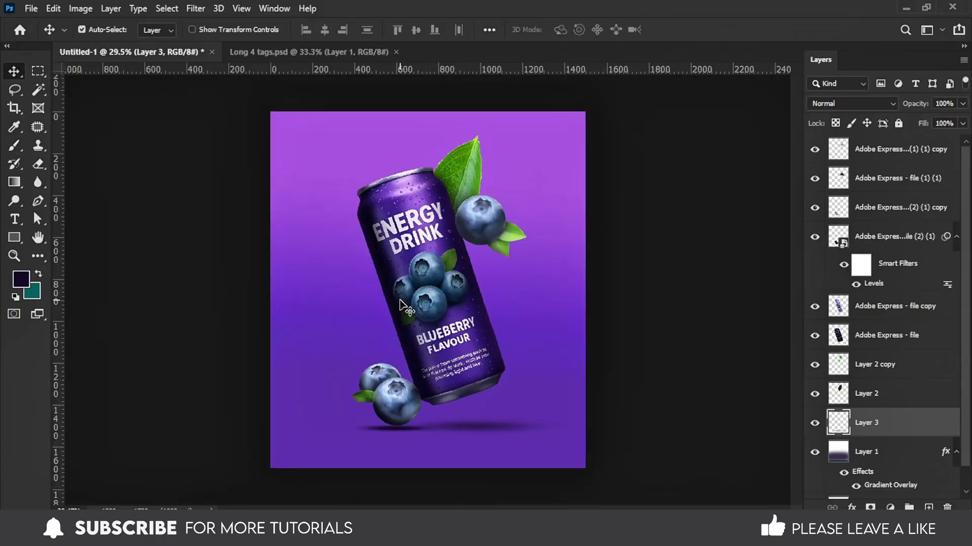
Step: Bring the water splash from Long 4 tags.psd into the poster and stretch it wider
{"action": "left_click", "coordinate": [298, 56]}
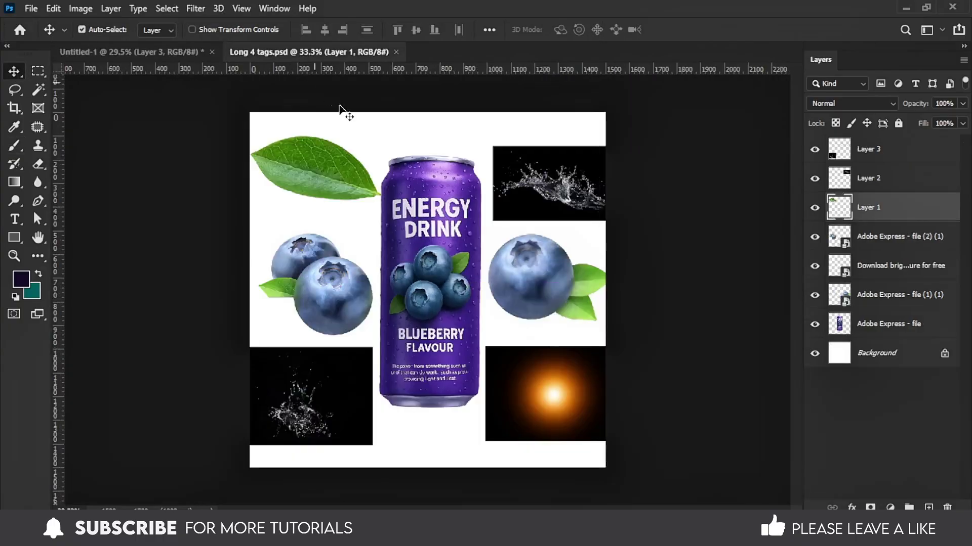
{"action": "left_click_drag", "start_coordinate": [532, 188], "coordinate": [341, 308]}
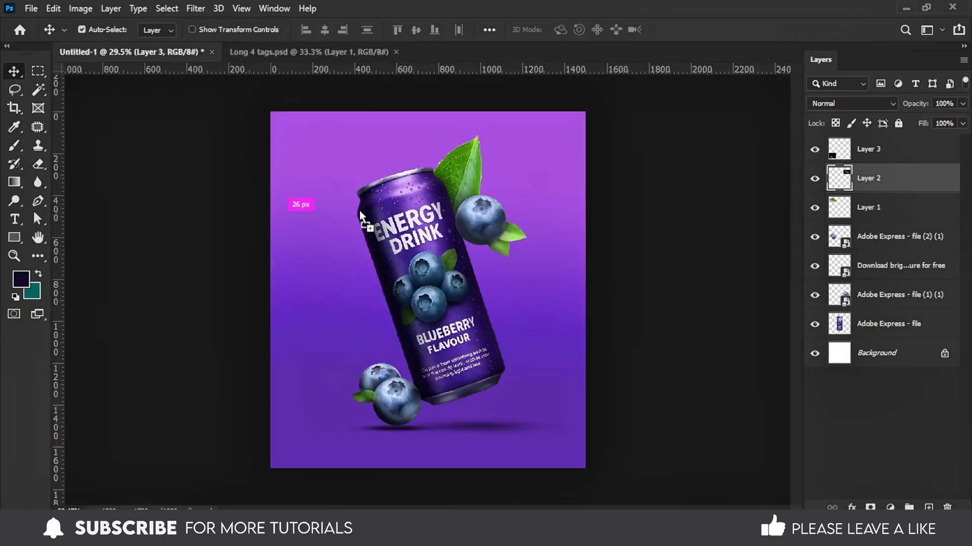
{"action": "key", "text": "ctrl+t"}
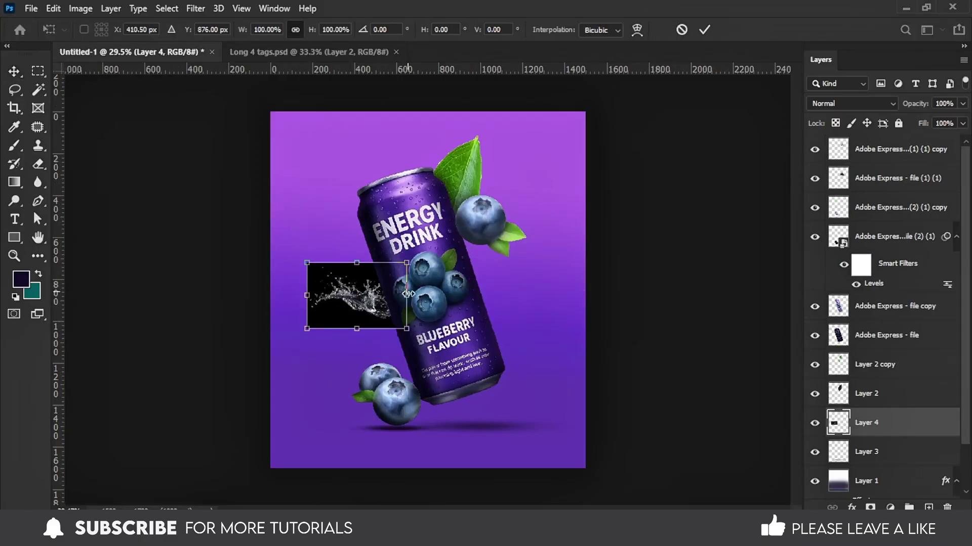
{"action": "left_click_drag", "start_coordinate": [408, 294], "coordinate": [551, 295]}
{"action": "key", "text": "Return"}
Step: Set the splash to Screen blend mode and move it down-left around the can
{"action": "left_click", "coordinate": [825, 103]}
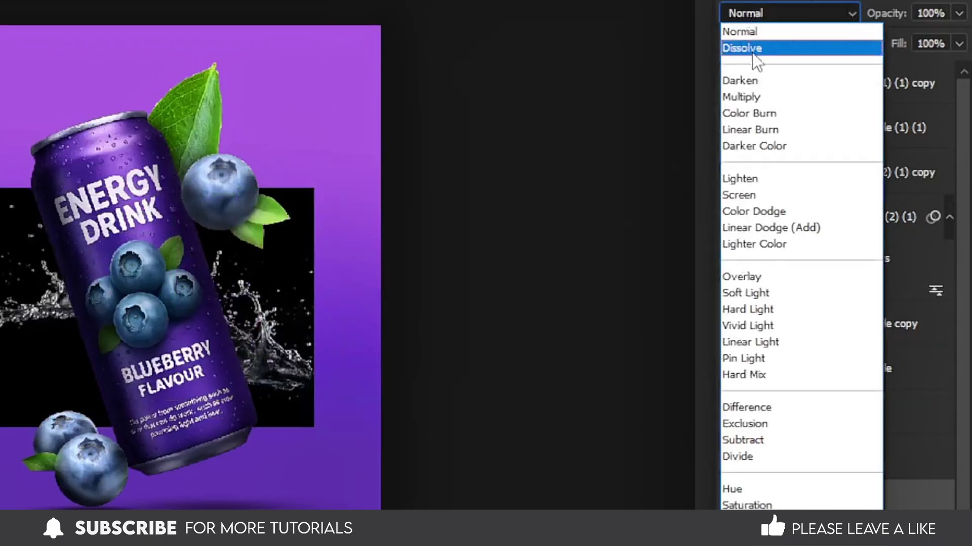
{"action": "left_click", "coordinate": [767, 194]}
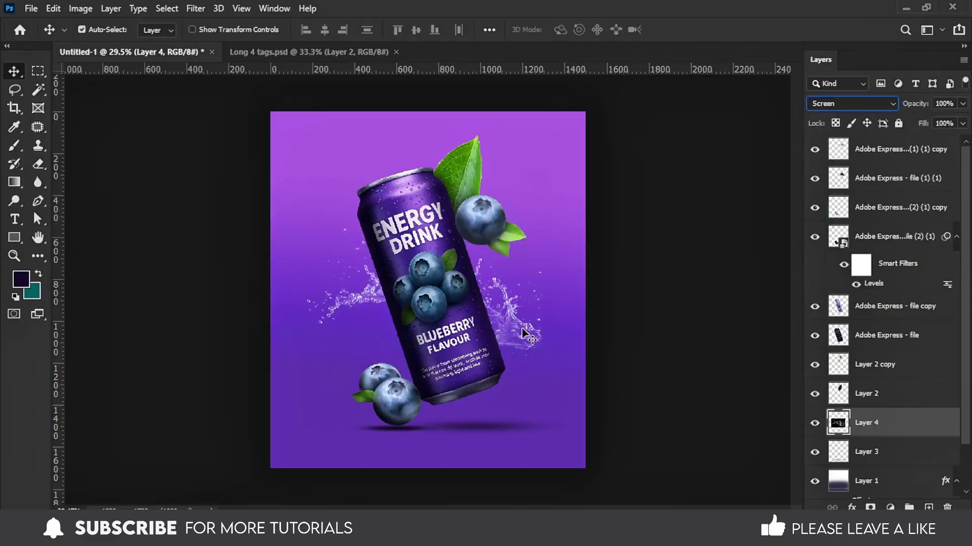
{"action": "left_click_drag", "start_coordinate": [524, 334], "coordinate": [498, 371]}
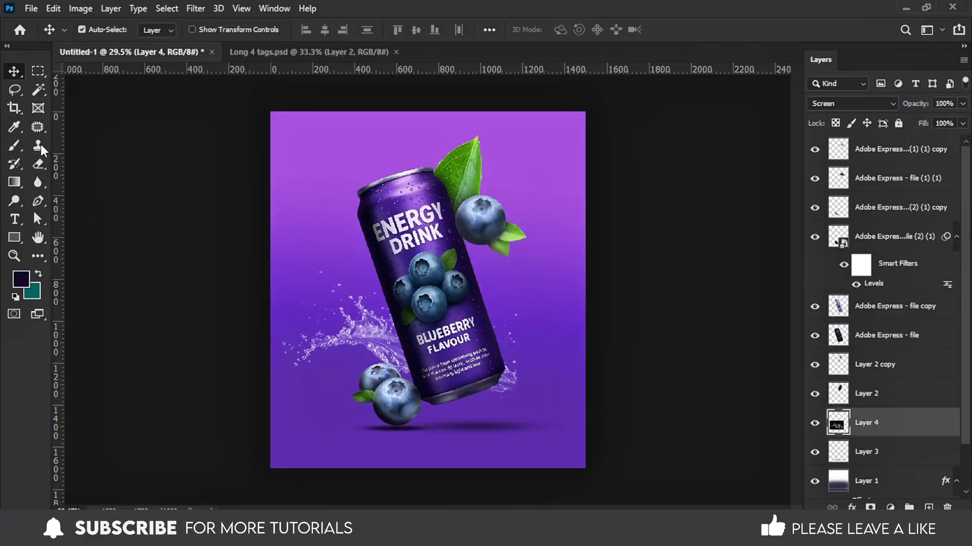
{"action": "left_click", "coordinate": [38, 164]}
{"action": "key", "text": "v"}
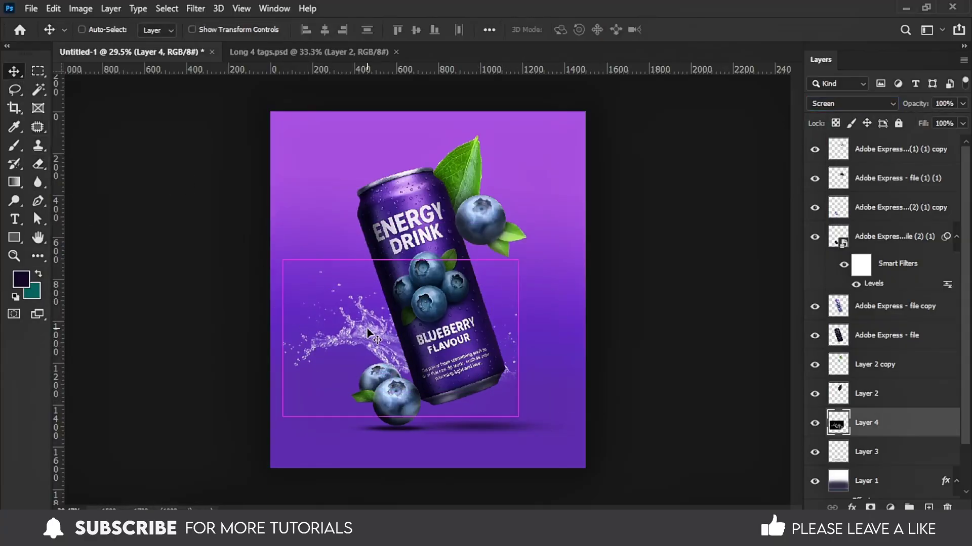
Step: Duplicate the splash, rotate the copy to rise right of the can, and erase excess
{"action": "key", "text": "ctrl+j"}
{"action": "key", "text": "ctrl+t"}
{"action": "left_click_drag", "start_coordinate": [555, 330], "coordinate": [536, 400]}
{"action": "left_click_drag", "start_coordinate": [383, 331], "coordinate": [423, 338]}
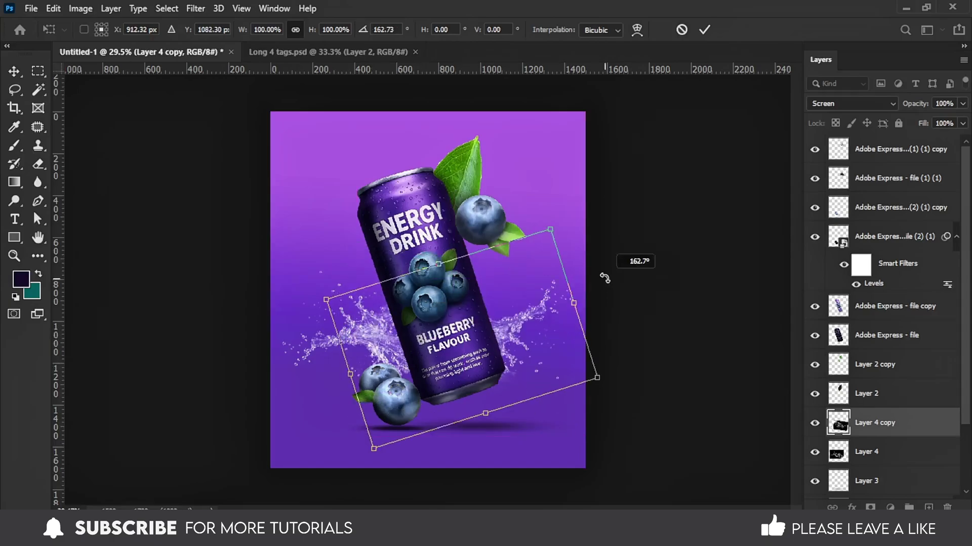
{"action": "left_click_drag", "start_coordinate": [601, 293], "coordinate": [567, 238]}
{"action": "left_click_drag", "start_coordinate": [535, 310], "coordinate": [524, 315]}
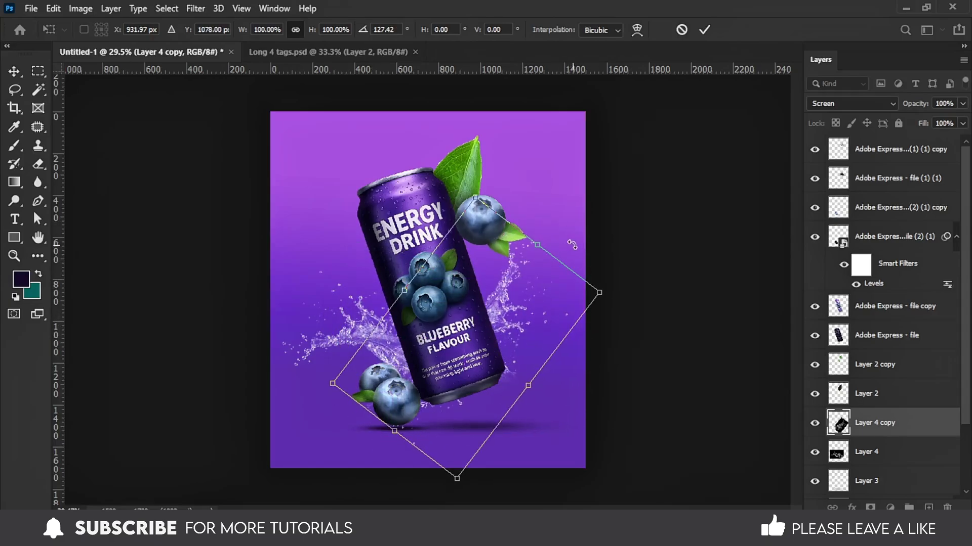
{"action": "mouse_move", "coordinate": [571, 222]}
{"action": "left_mouse_down"}
{"action": "mouse_move", "coordinate": [250, 392]}
{"action": "mouse_move", "coordinate": [282, 517]}
{"action": "mouse_move", "coordinate": [524, 310]}
{"action": "left_mouse_up"}
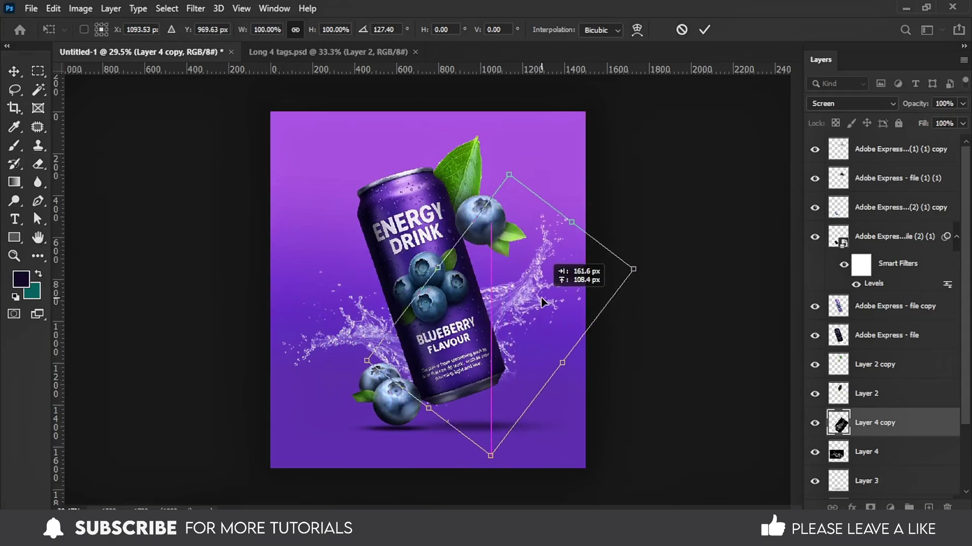
{"action": "left_click", "coordinate": [38, 163]}
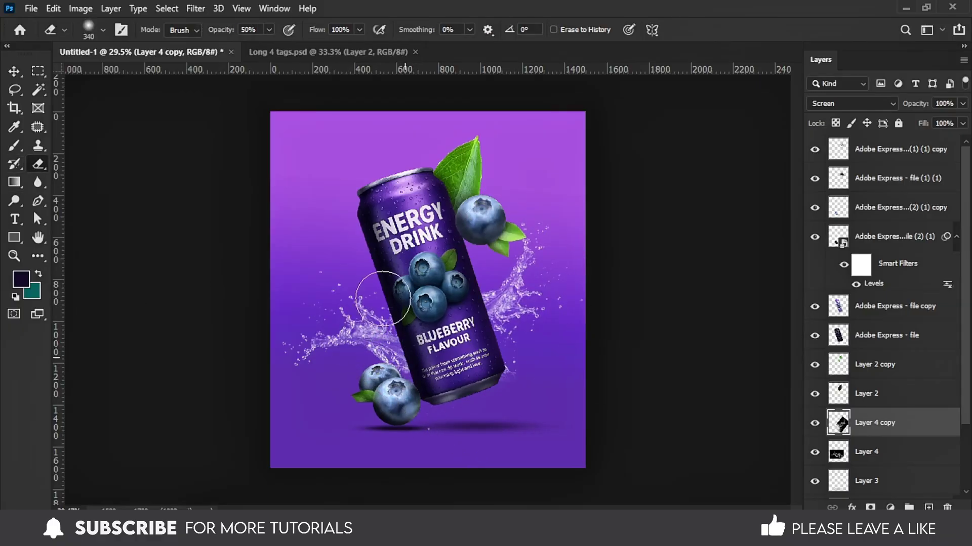
{"action": "left_click", "coordinate": [14, 71]}
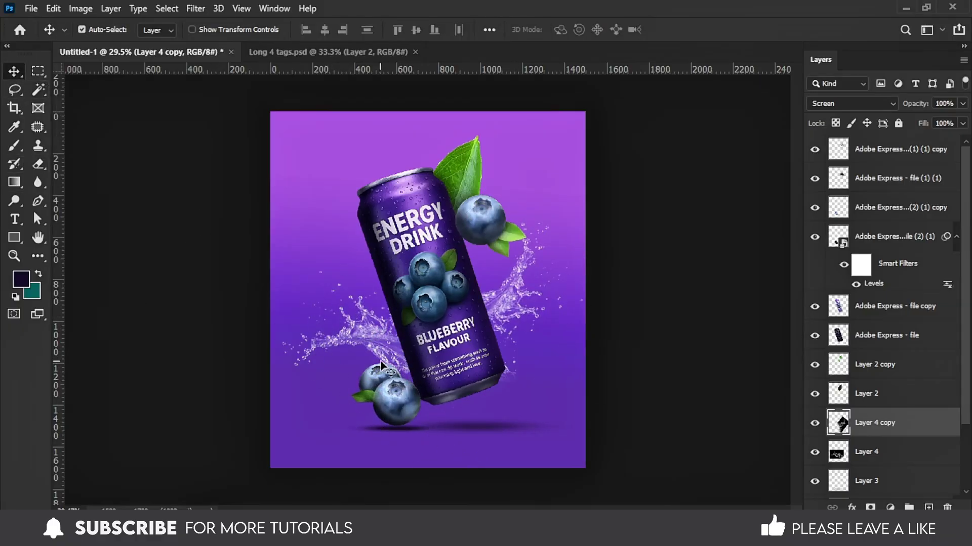
{"action": "left_click", "coordinate": [313, 209]}
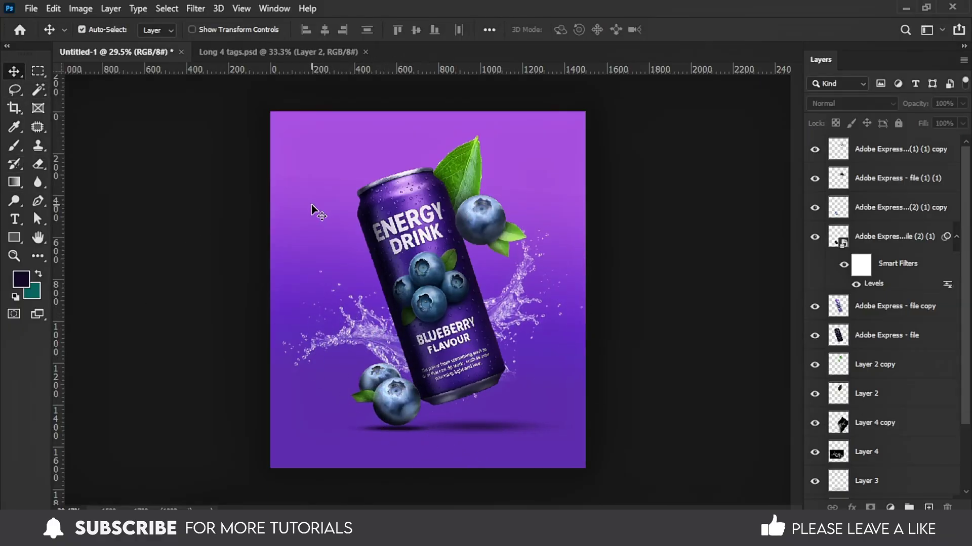
Step: Bring a blueberry from Long 4 tags.psd into the poster, sized and peeking in at the top-left corner
{"action": "left_click", "coordinate": [302, 57]}
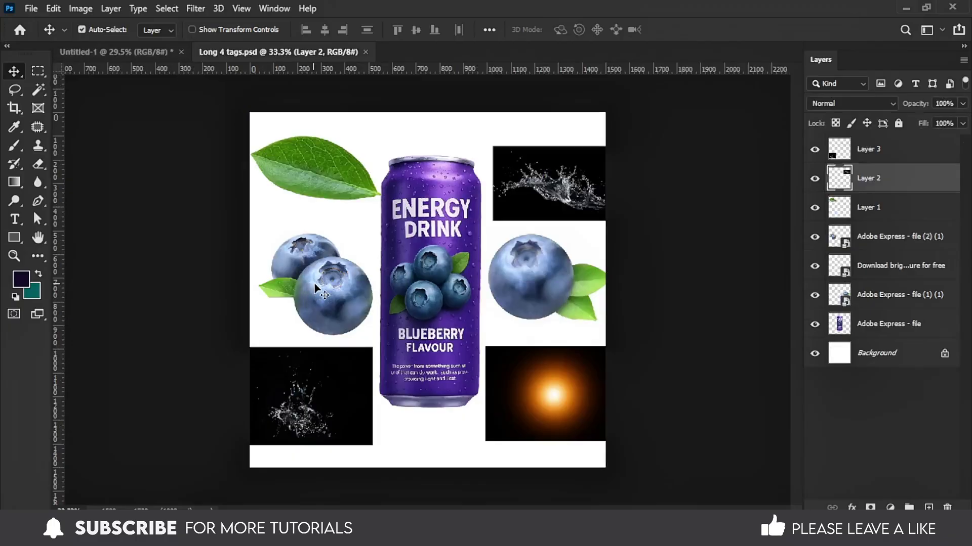
{"action": "left_click_drag", "start_coordinate": [315, 288], "coordinate": [308, 201]}
{"action": "key", "text": "ctrl+t"}
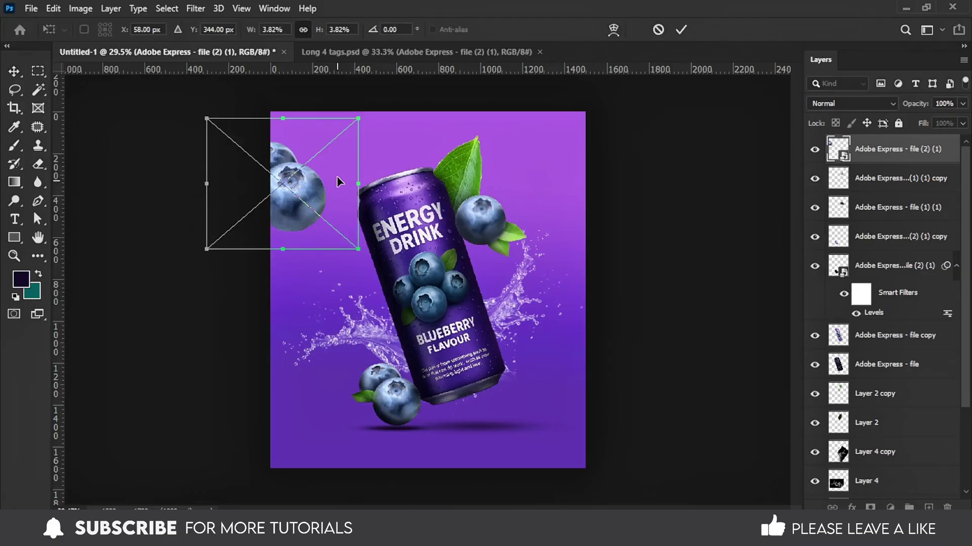
{"action": "left_click", "coordinate": [682, 29]}
{"action": "mouse_move", "coordinate": [296, 197]}
{"action": "left_mouse_down"}
{"action": "mouse_move", "coordinate": [288, 173]}
{"action": "mouse_move", "coordinate": [281, 176]}
{"action": "left_mouse_up"}
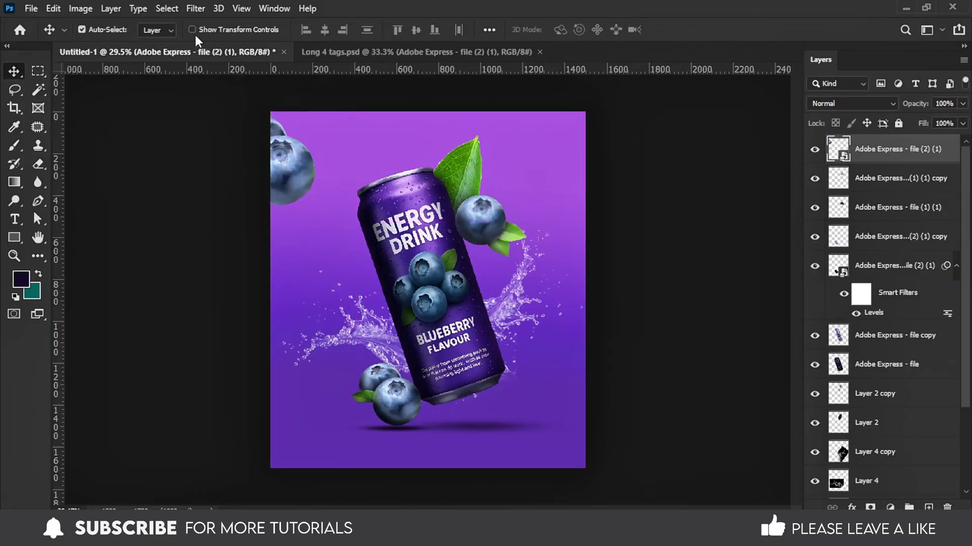
{"action": "left_click", "coordinate": [195, 8]}
{"action": "mouse_move", "coordinate": [205, 241]}
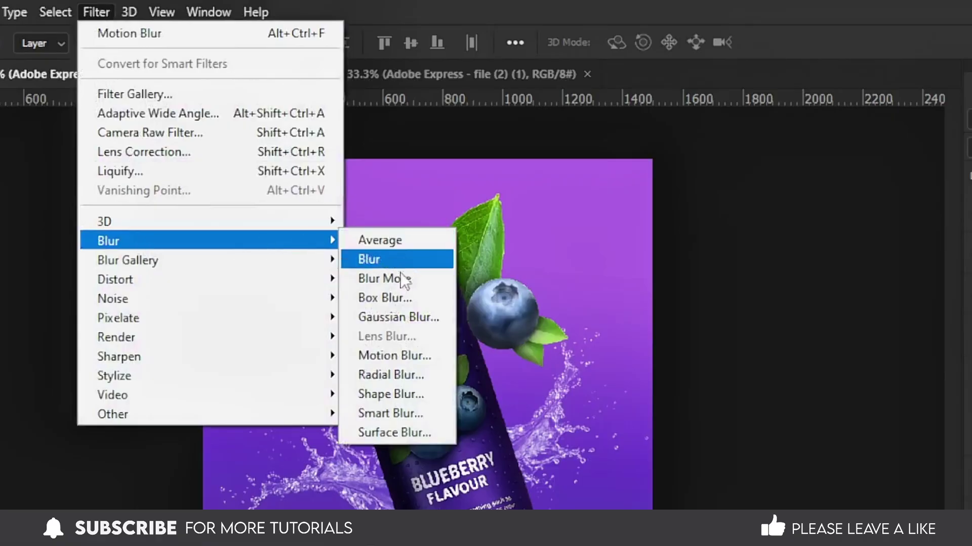
Step: Motion-blur the corner blueberry at distance 110 and place a blurred copy at the bottom-right
{"action": "left_click", "coordinate": [395, 356]}
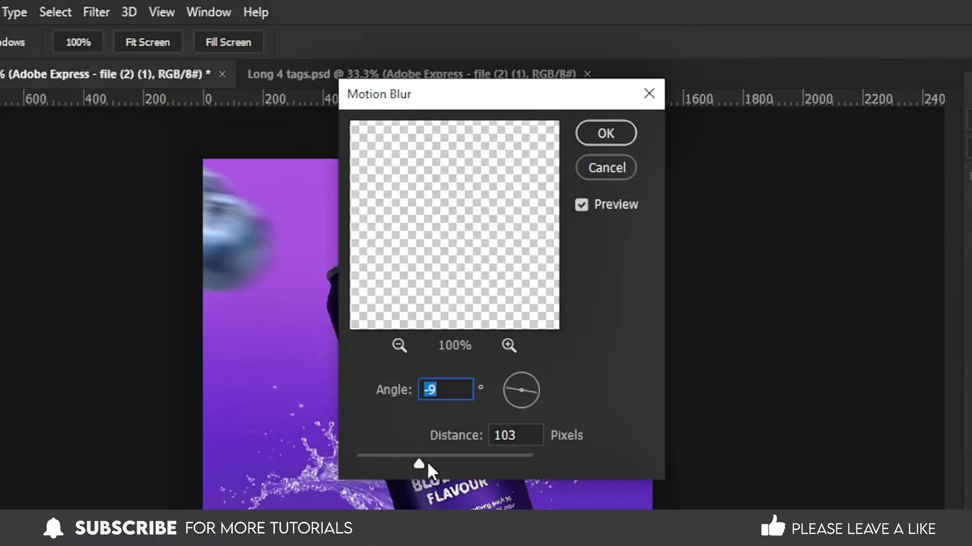
{"action": "left_click_drag", "start_coordinate": [419, 464], "coordinate": [420, 463]}
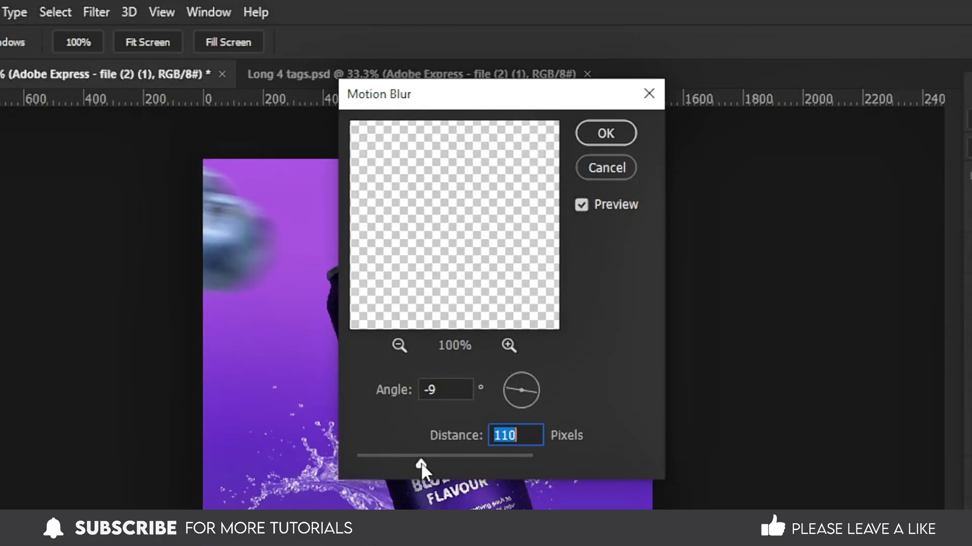
{"action": "left_click", "coordinate": [631, 142]}
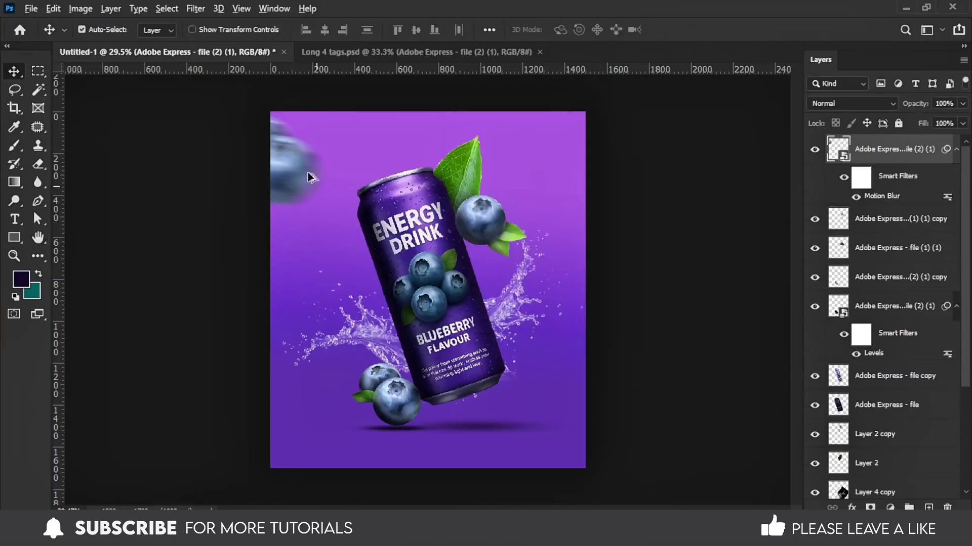
{"action": "mouse_move", "coordinate": [307, 172]}
{"action": "left_mouse_down"}
{"action": "mouse_move", "coordinate": [602, 462]}
{"action": "mouse_move", "coordinate": [567, 431]}
{"action": "left_mouse_up"}
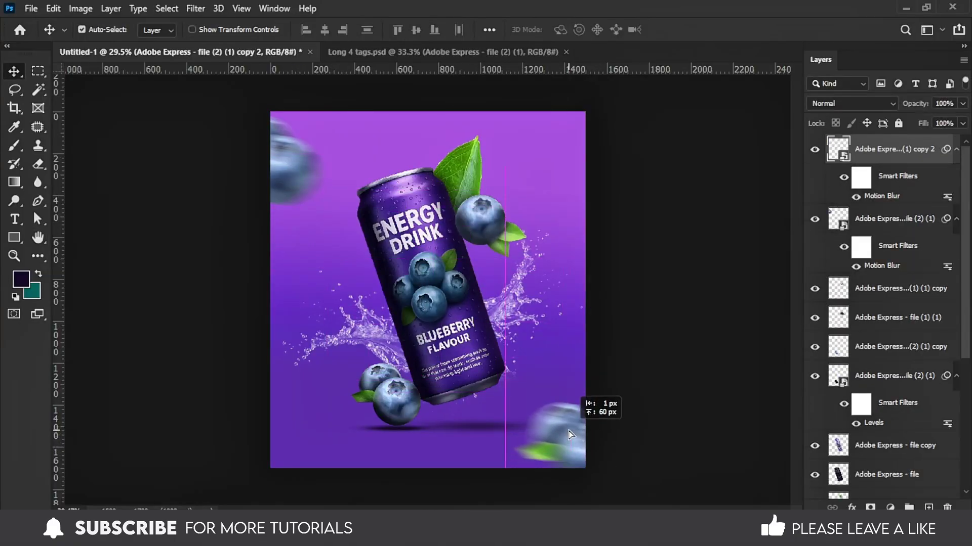
{"action": "double_click", "coordinate": [882, 197]}
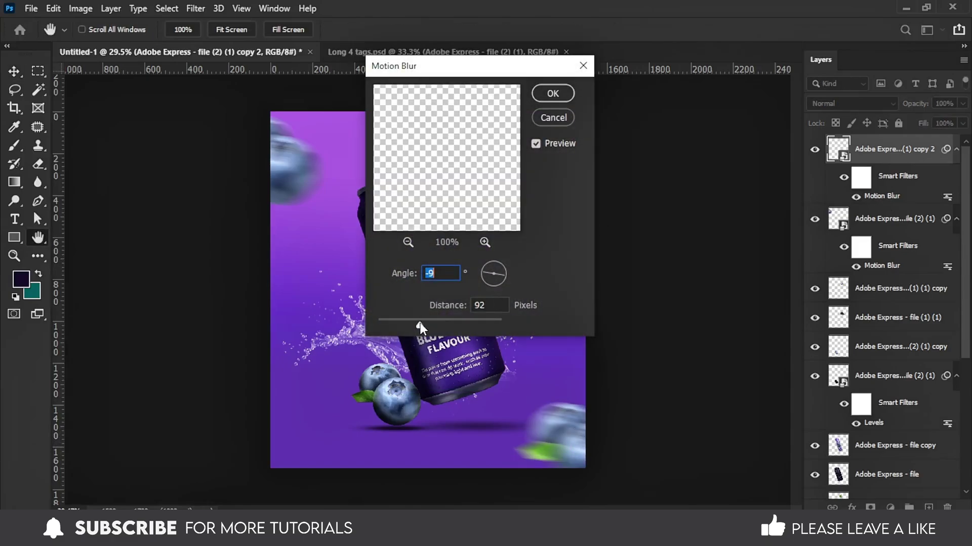
{"action": "left_click", "coordinate": [552, 93]}
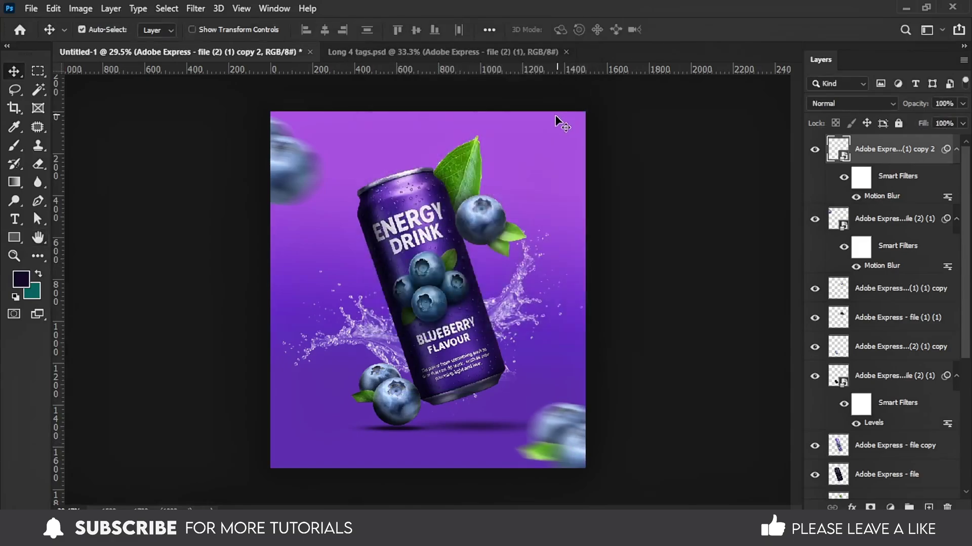
Step: Bring the leaf from Long 4 tags.psd into the poster and give it a 7.8 px Gaussian blur
{"action": "left_click", "coordinate": [357, 54]}
{"action": "mouse_move", "coordinate": [315, 160]}
{"action": "left_mouse_down"}
{"action": "mouse_move", "coordinate": [304, 448]}
{"action": "mouse_move", "coordinate": [285, 451]}
{"action": "left_mouse_up"}
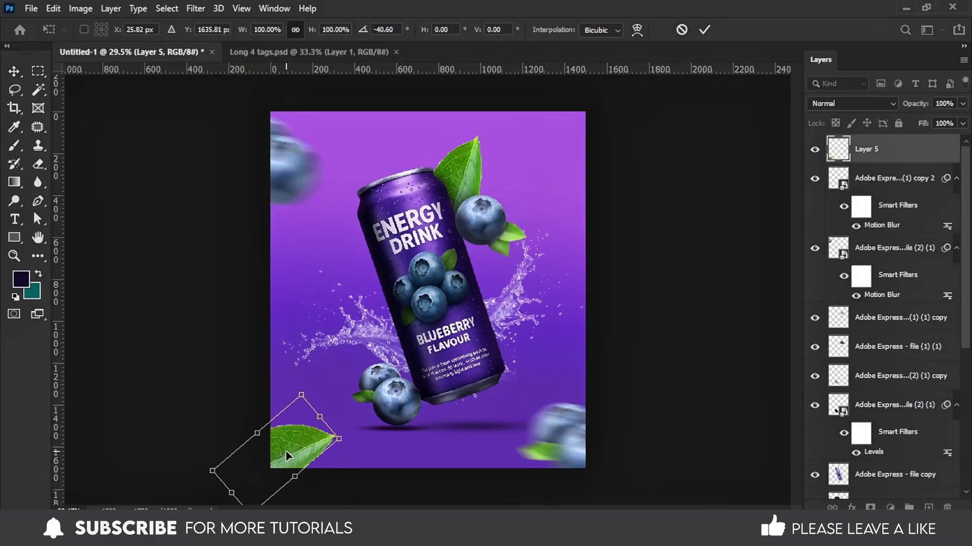
{"action": "key", "text": "Return"}
{"action": "left_click", "coordinate": [197, 8]}
{"action": "left_click", "coordinate": [400, 260]}
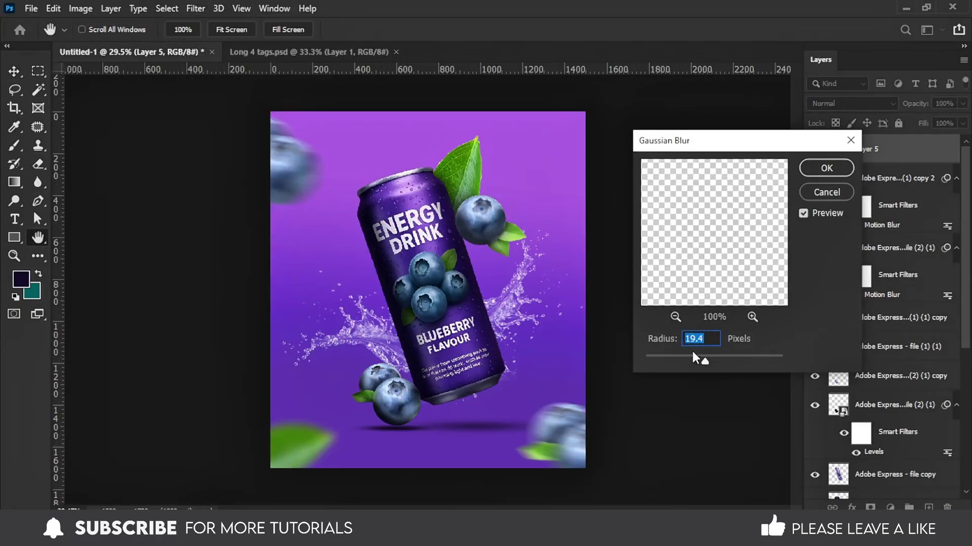
{"action": "left_click", "coordinate": [826, 167]}
Step: Adjust the blurred leaf's hue/saturation and move it toward the top-left corner
{"action": "left_click", "coordinate": [68, 9]}
{"action": "left_click", "coordinate": [324, 119]}
{"action": "left_click", "coordinate": [575, 282]}
{"action": "key", "text": "v"}
{"action": "mouse_move", "coordinate": [303, 445]}
{"action": "left_mouse_down"}
{"action": "mouse_move", "coordinate": [273, 107]}
{"action": "mouse_move", "coordinate": [267, 121]}
{"action": "left_mouse_up"}
Step: Rotate a duplicate of the leaf about 48° and tilt the bottom-right blueberry
{"action": "key", "text": "ctrl+t"}
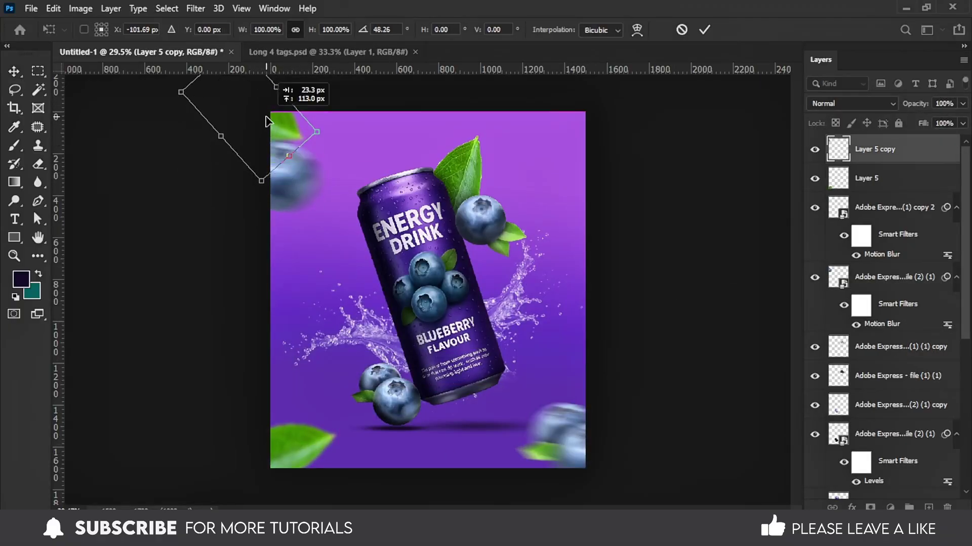
{"action": "key", "text": "Return"}
{"action": "left_click", "coordinate": [557, 435]}
{"action": "key", "text": "ctrl+t"}
{"action": "left_click_drag", "start_coordinate": [482, 450], "coordinate": [639, 404]}
{"action": "key", "text": "Return"}
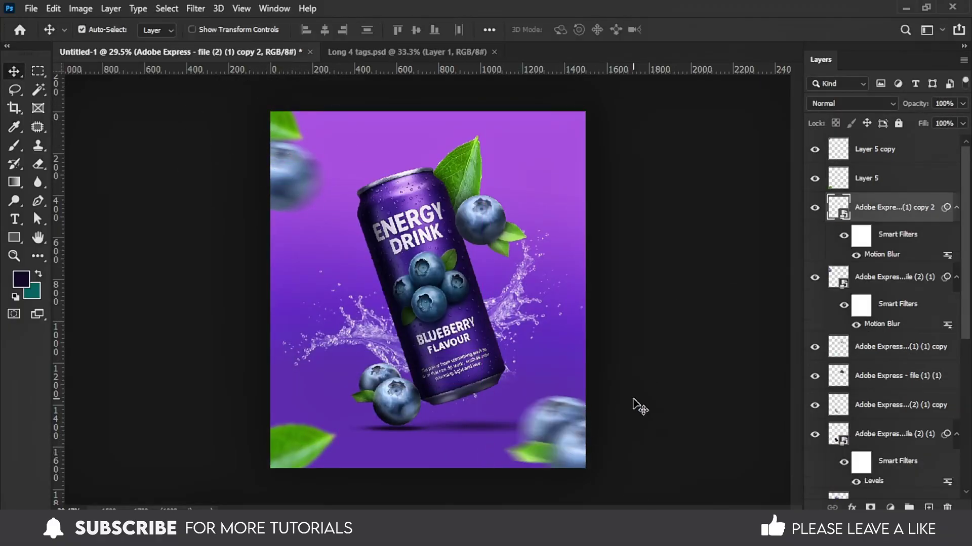
Step: Add a new empty layer and pick a very large soft round white brush
{"action": "scroll", "coordinate": [543, 362], "scroll_direction": "down", "scroll_amount": 2}
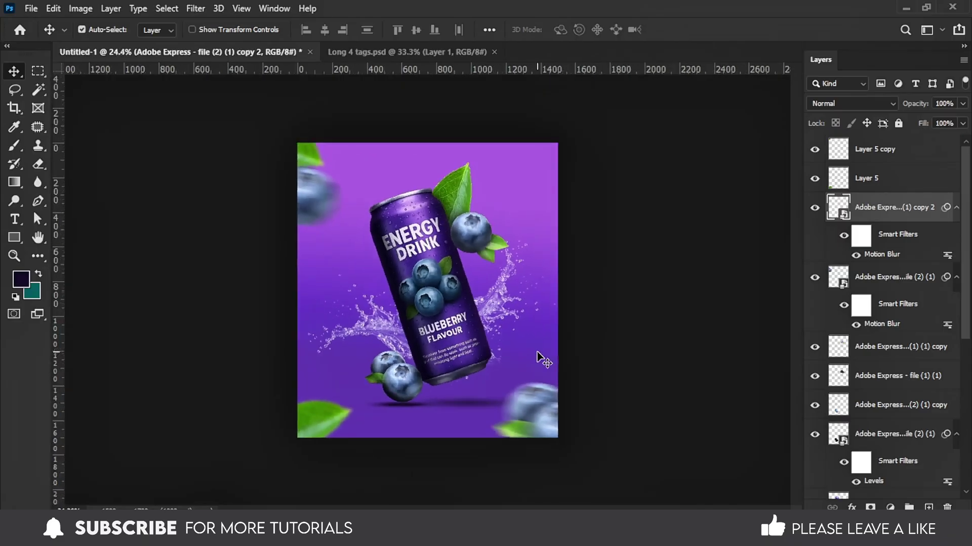
{"action": "scroll", "coordinate": [542, 362], "scroll_direction": "up", "scroll_amount": 1}
{"action": "key", "text": "ctrl+shift+alt+n"}
{"action": "key", "text": "b"}
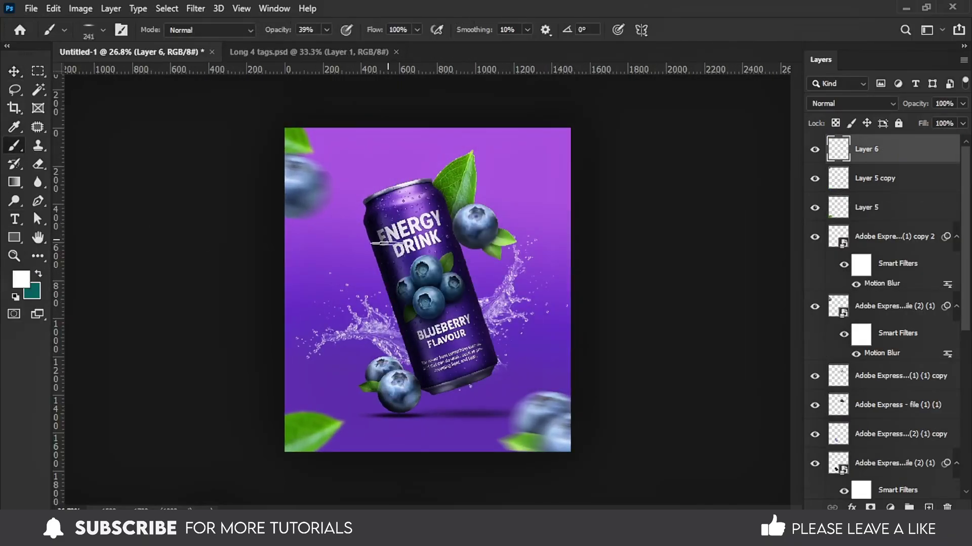
{"action": "left_click", "coordinate": [103, 30]}
{"action": "double_click", "coordinate": [41, 83]}
{"action": "mouse_move", "coordinate": [402, 250]}
{"action": "left_mouse_down"}
{"action": "mouse_move", "coordinate": [499, 287]}
{"action": "mouse_move", "coordinate": [475, 286]}
{"action": "left_mouse_up"}
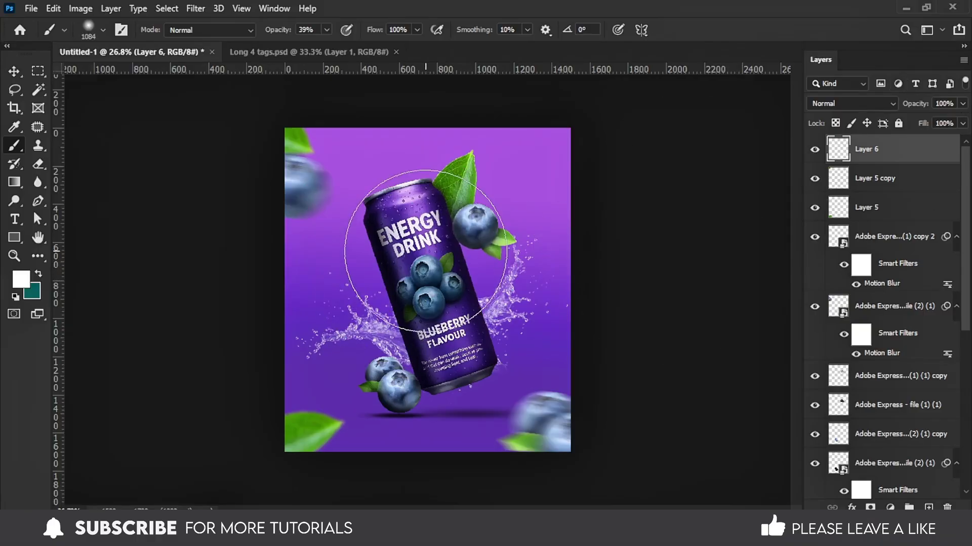
Step: Set Layer 6 to Overlay blending and paint a soft glow across the top-right
{"action": "left_click", "coordinate": [842, 102]}
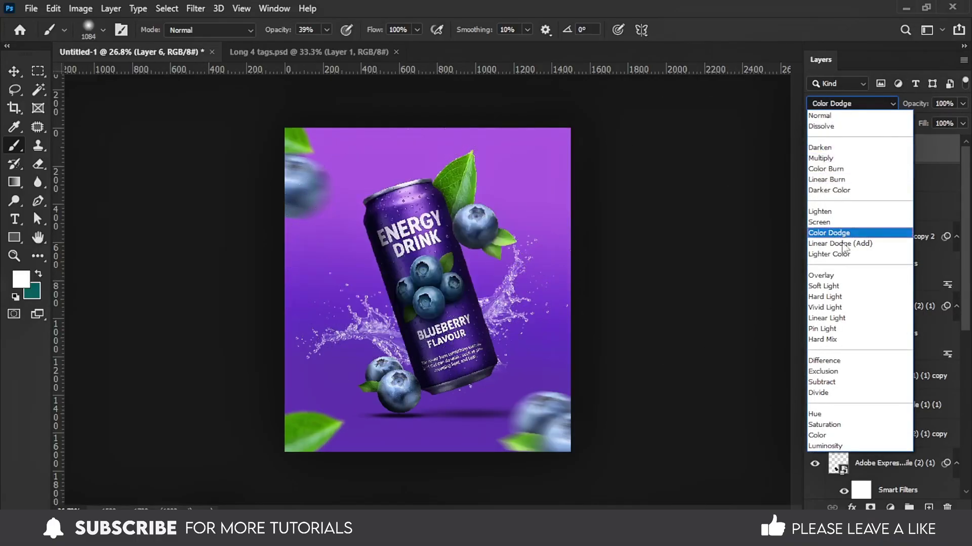
{"action": "left_click", "coordinate": [824, 286]}
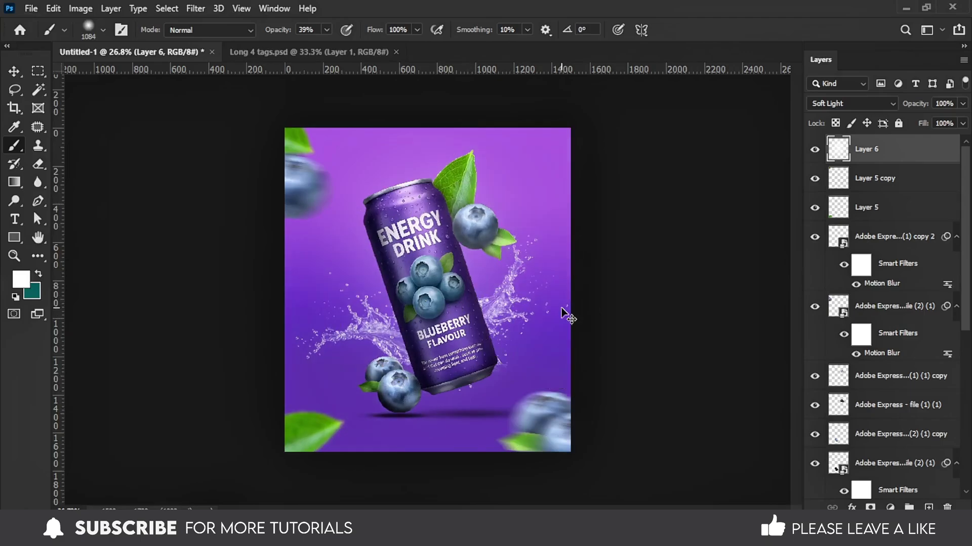
{"action": "left_click", "coordinate": [855, 103]}
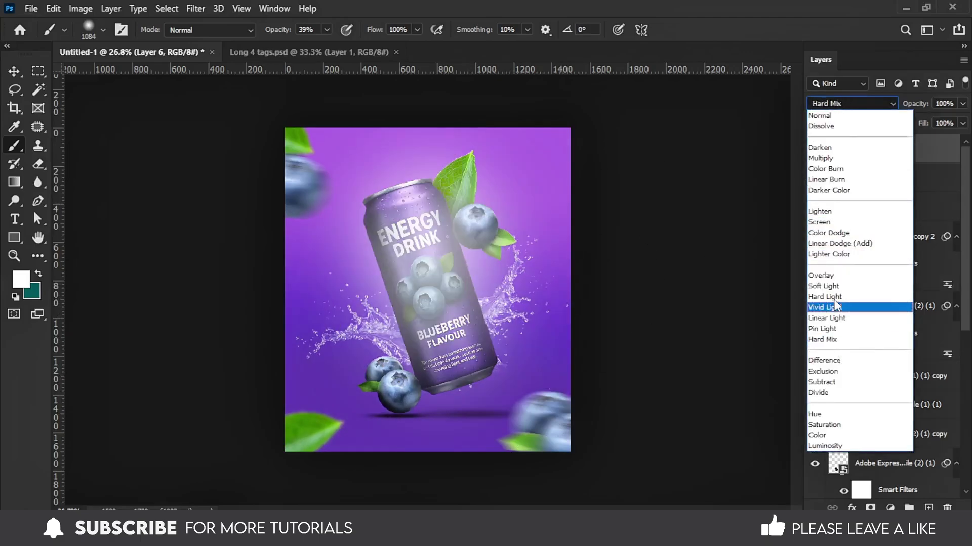
{"action": "left_click", "coordinate": [827, 278]}
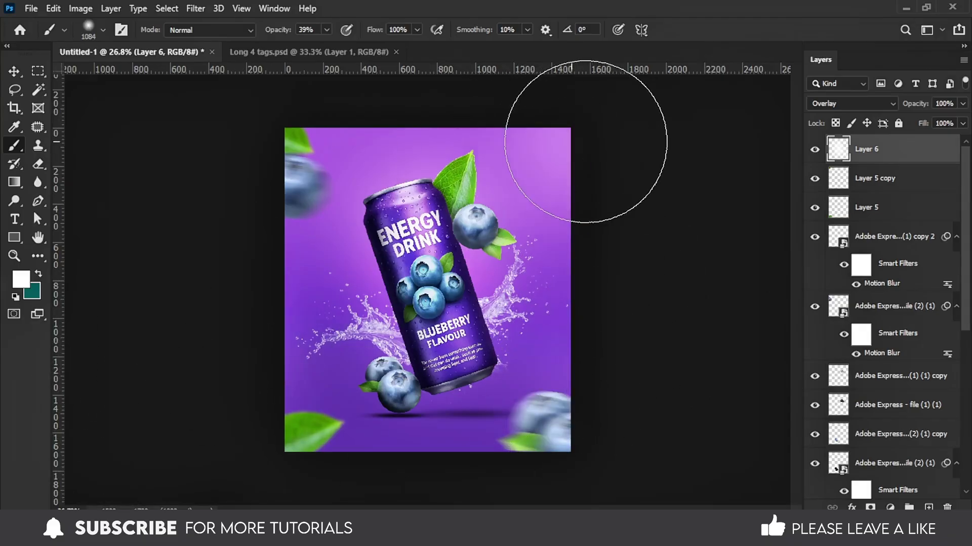
{"action": "left_click_drag", "start_coordinate": [585, 156], "coordinate": [596, 156]}
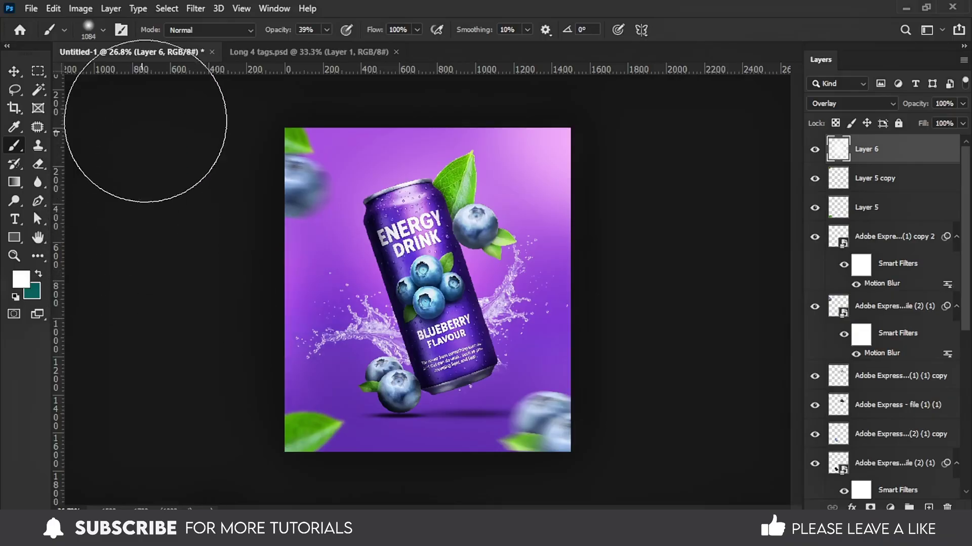
{"action": "left_click", "coordinate": [14, 71]}
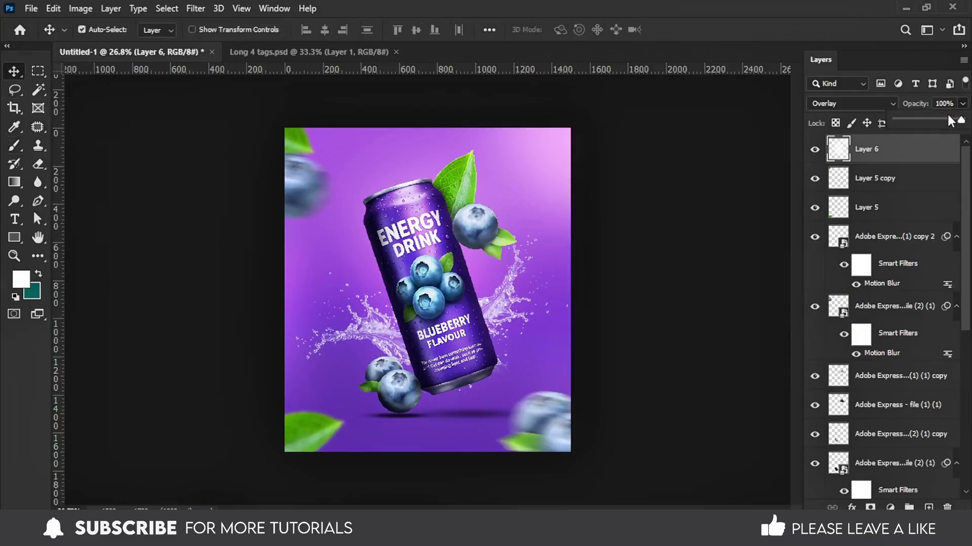
Step: Lower Layer 6 to 77% opacity and bring in the orange flare from Long 4 tags.psd in Screen mode
{"action": "left_click_drag", "start_coordinate": [952, 122], "coordinate": [947, 124]}
{"action": "left_click", "coordinate": [302, 51]}
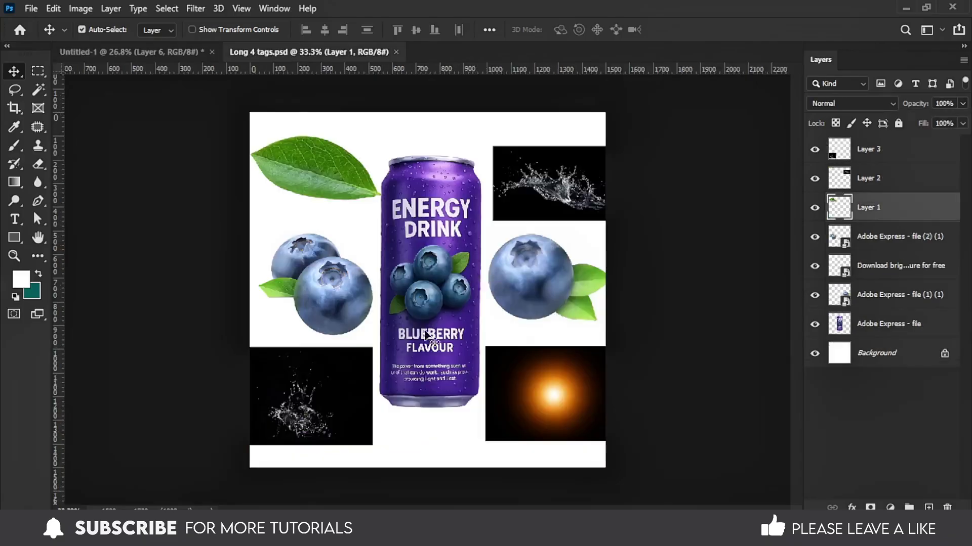
{"action": "mouse_move", "coordinate": [551, 430]}
{"action": "left_mouse_down"}
{"action": "mouse_move", "coordinate": [137, 60]}
{"action": "mouse_move", "coordinate": [423, 300]}
{"action": "left_mouse_up"}
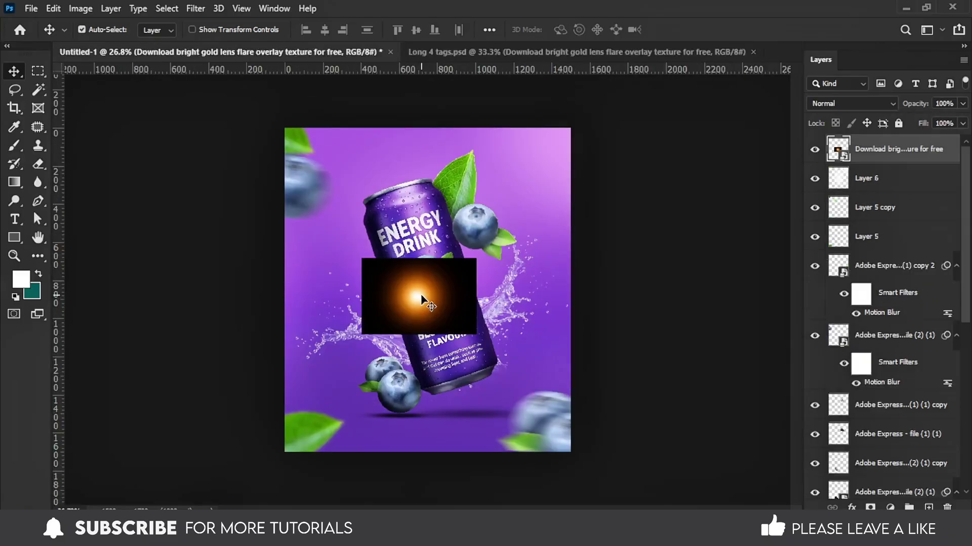
{"action": "left_click", "coordinate": [855, 104]}
{"action": "left_click", "coordinate": [825, 226]}
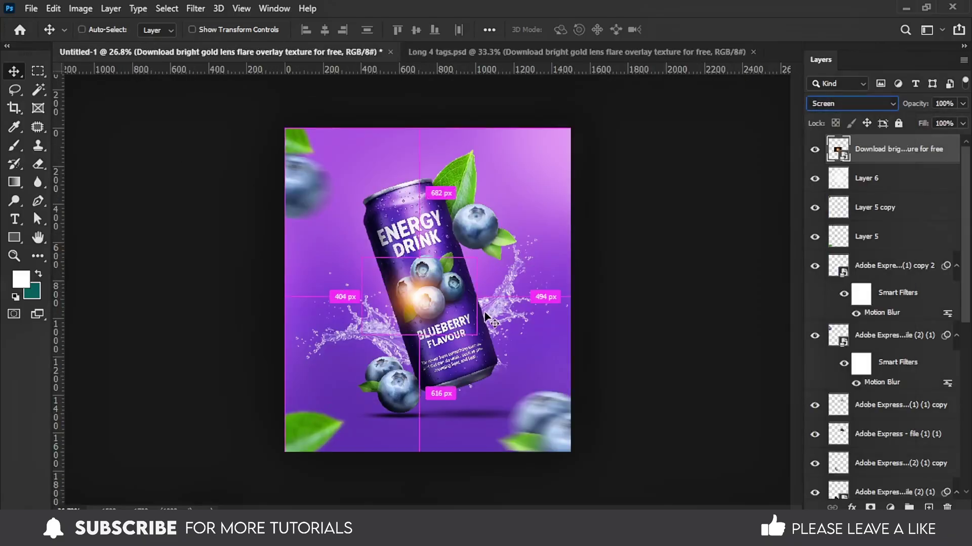
Step: Enlarge the flare over the can, move it behind the can, and set it to 72% opacity
{"action": "key", "text": "ctrl+t"}
{"action": "left_click_drag", "start_coordinate": [479, 303], "coordinate": [652, 286]}
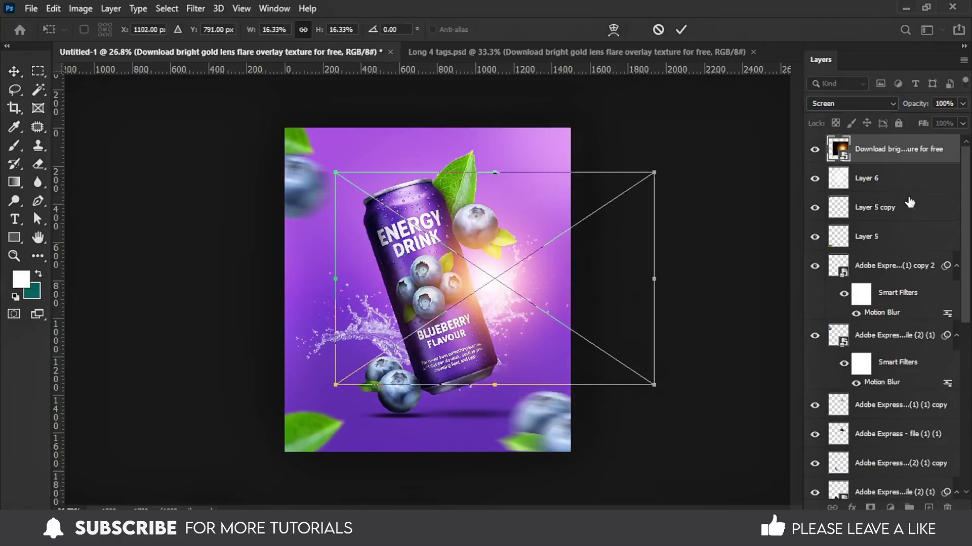
{"action": "mouse_move", "coordinate": [891, 149]}
{"action": "left_mouse_down"}
{"action": "mouse_move", "coordinate": [938, 465]}
{"action": "mouse_move", "coordinate": [912, 400]}
{"action": "left_mouse_up"}
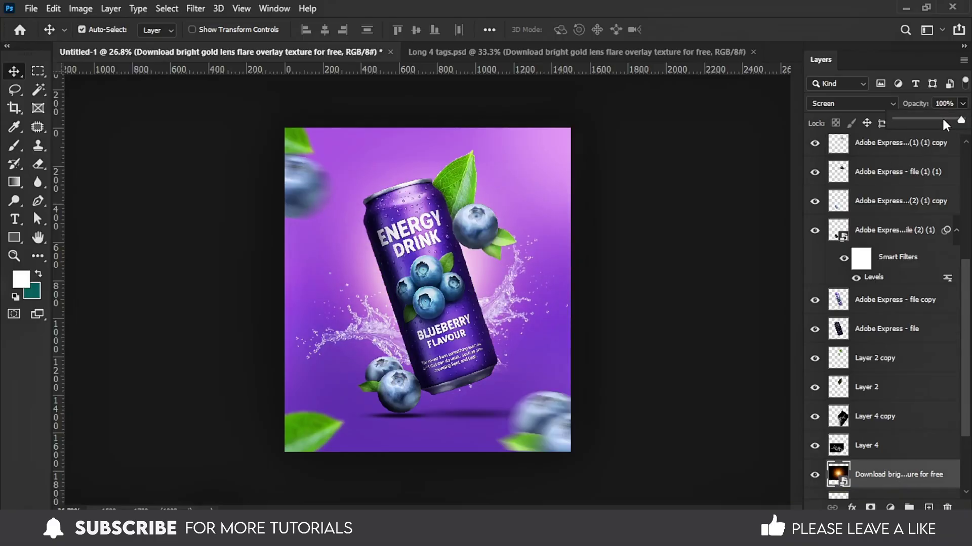
{"action": "left_click", "coordinate": [943, 120]}
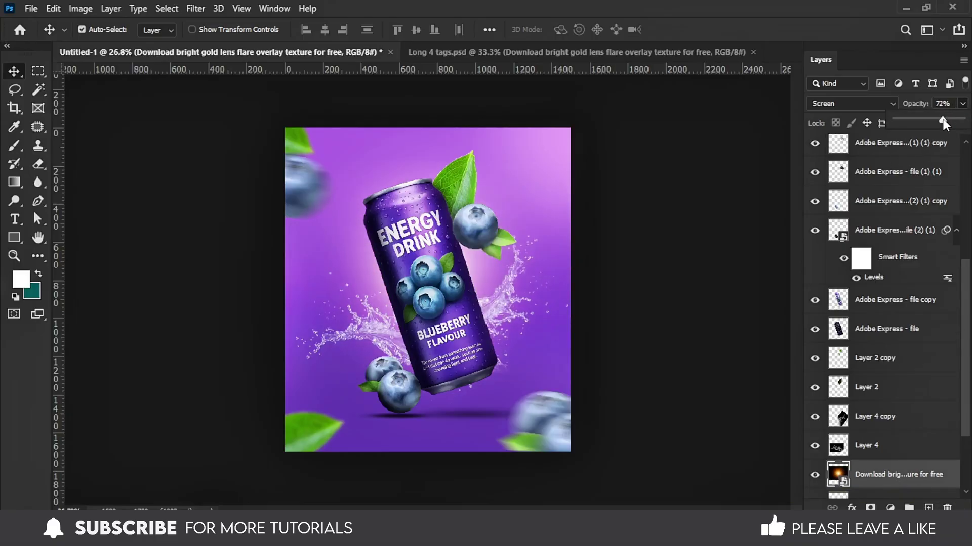
{"action": "left_click", "coordinate": [595, 316]}
Step: Add a new Layer 7 above Layer 3 and set the painting colour to black
{"action": "scroll", "coordinate": [906, 387], "scroll_direction": "down", "scroll_amount": 3}
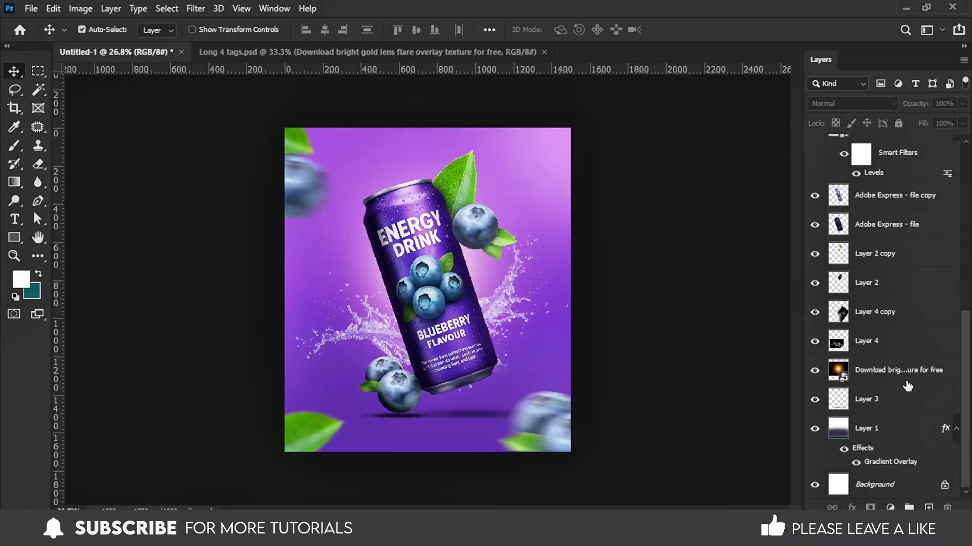
{"action": "left_click", "coordinate": [893, 407]}
{"action": "left_click", "coordinate": [928, 507], "text": "ctrl"}
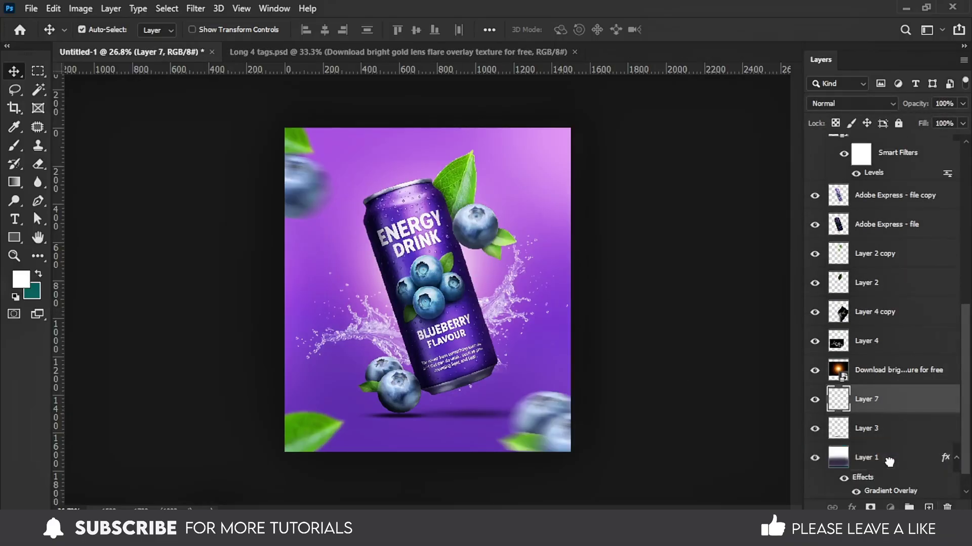
{"action": "left_click", "coordinate": [25, 290]}
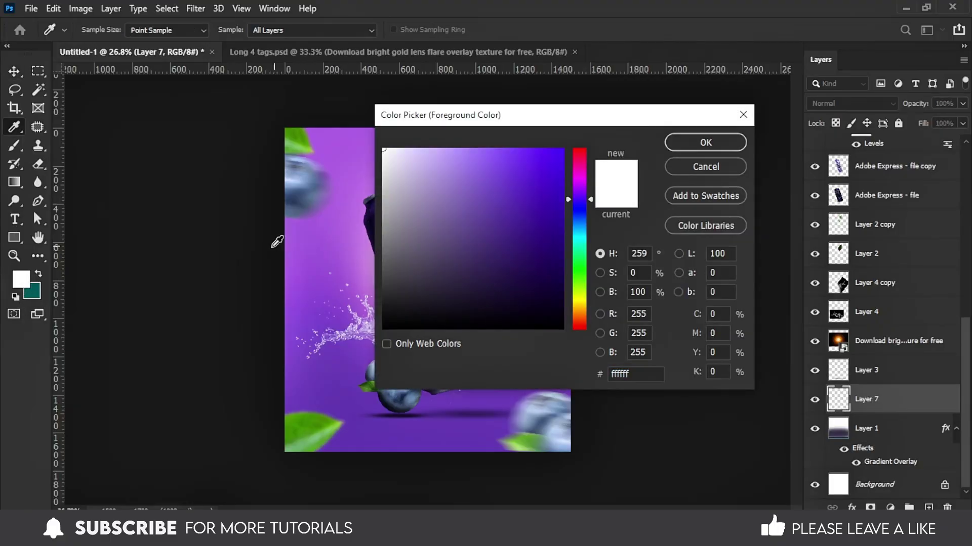
{"action": "left_click_drag", "start_coordinate": [399, 259], "coordinate": [334, 392]}
{"action": "left_click", "coordinate": [715, 143]}
Step: Paint soft black shading along the bottom of the poster on Layer 7
{"action": "left_click", "coordinate": [14, 146]}
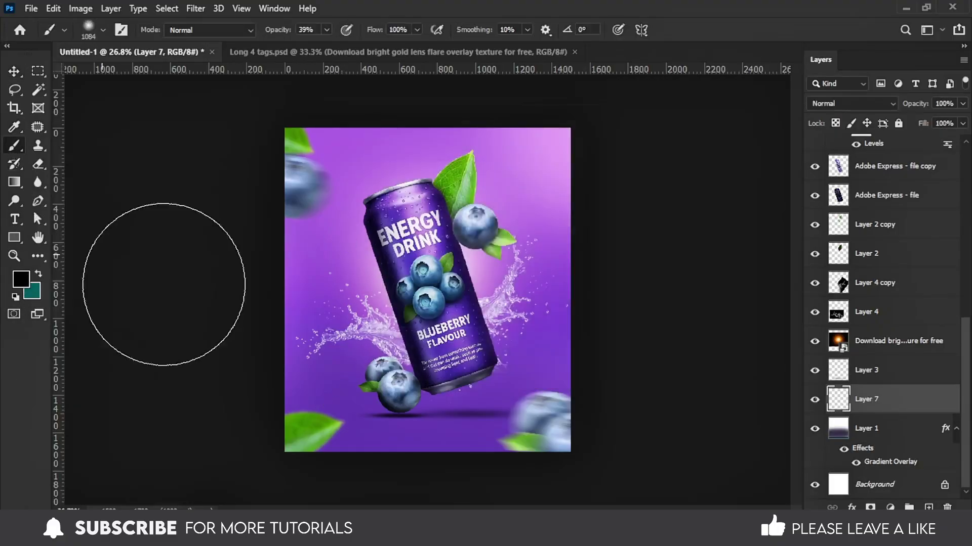
{"action": "left_click_drag", "start_coordinate": [405, 461], "coordinate": [572, 470]}
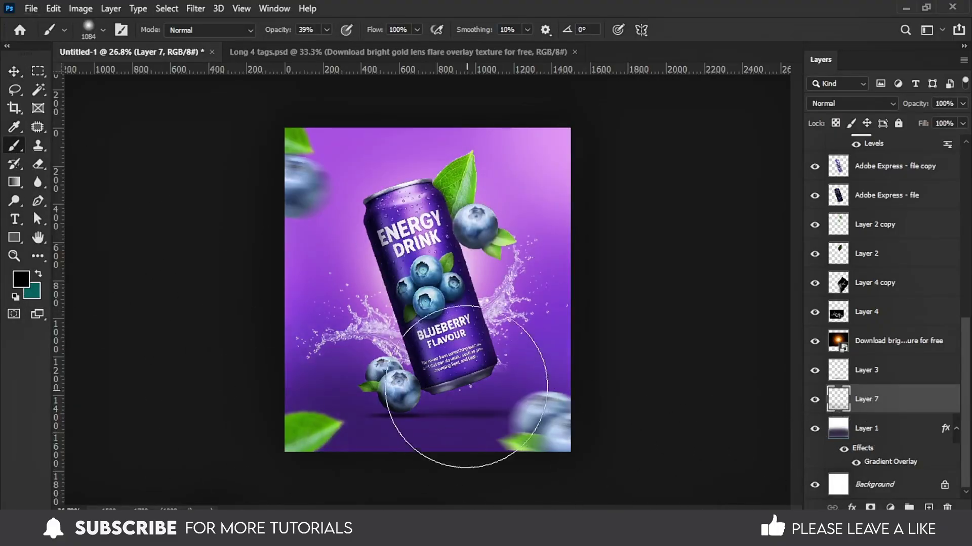
{"action": "key", "text": "v"}
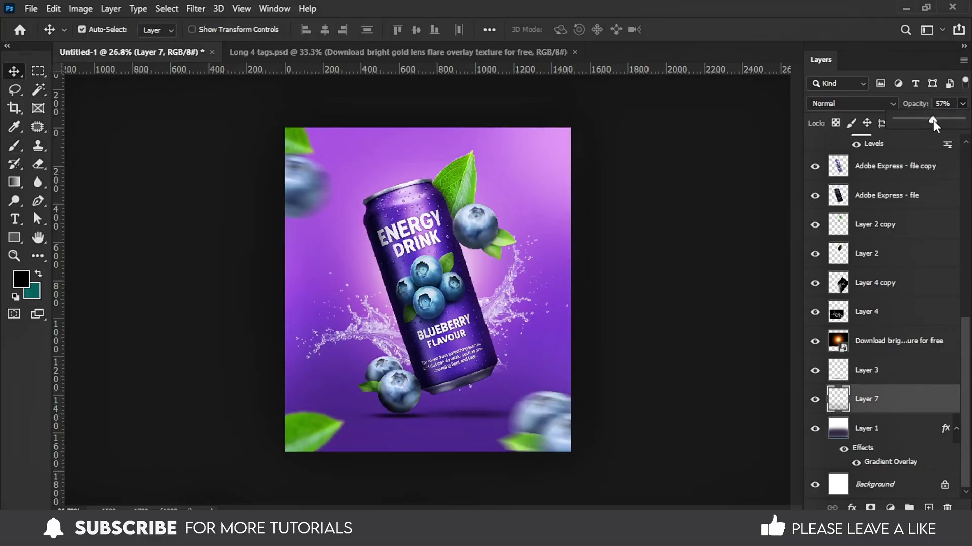
{"action": "left_click", "coordinate": [628, 298]}
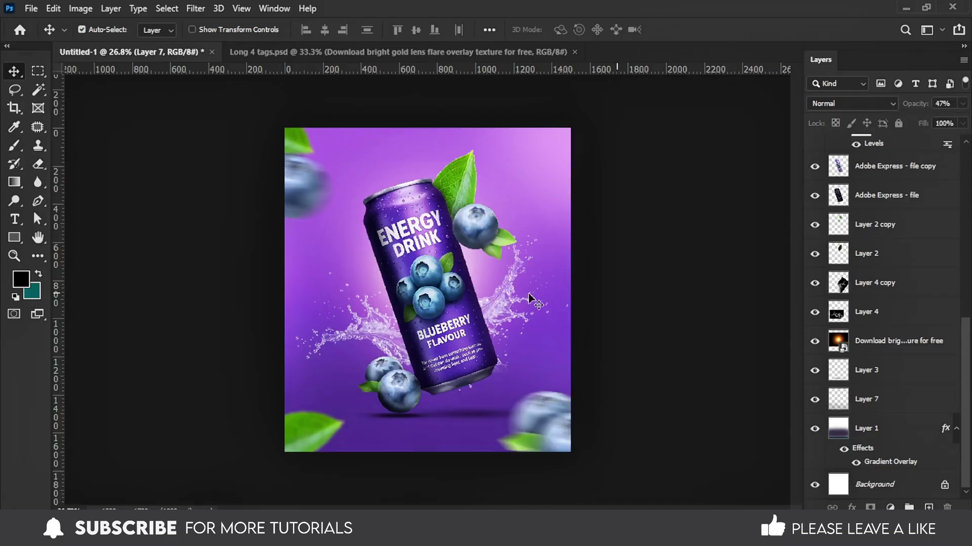
{"action": "scroll", "coordinate": [466, 297], "scroll_direction": "down", "scroll_amount": 2}
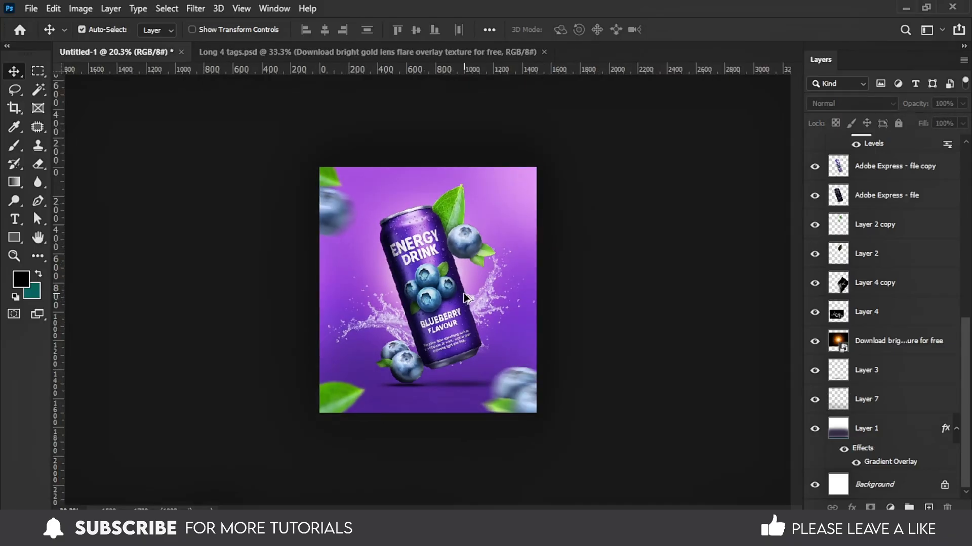
Step: Darken the blurred corner blueberry with Brightness/Contrast brightness -67
{"action": "left_click", "coordinate": [510, 388]}
{"action": "left_click", "coordinate": [86, 13]}
{"action": "mouse_move", "coordinate": [102, 45]}
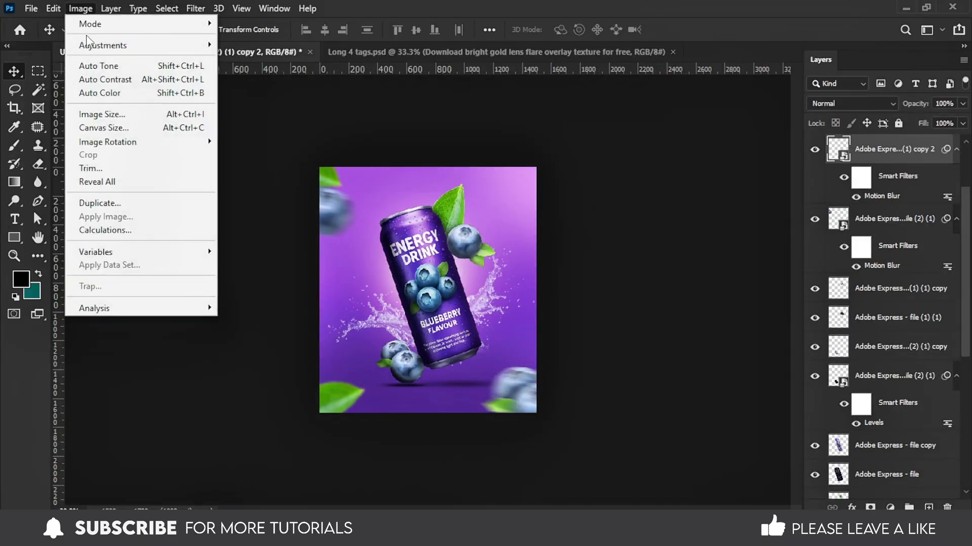
{"action": "left_click", "coordinate": [248, 41]}
{"action": "left_click_drag", "start_coordinate": [444, 152], "coordinate": [417, 153]}
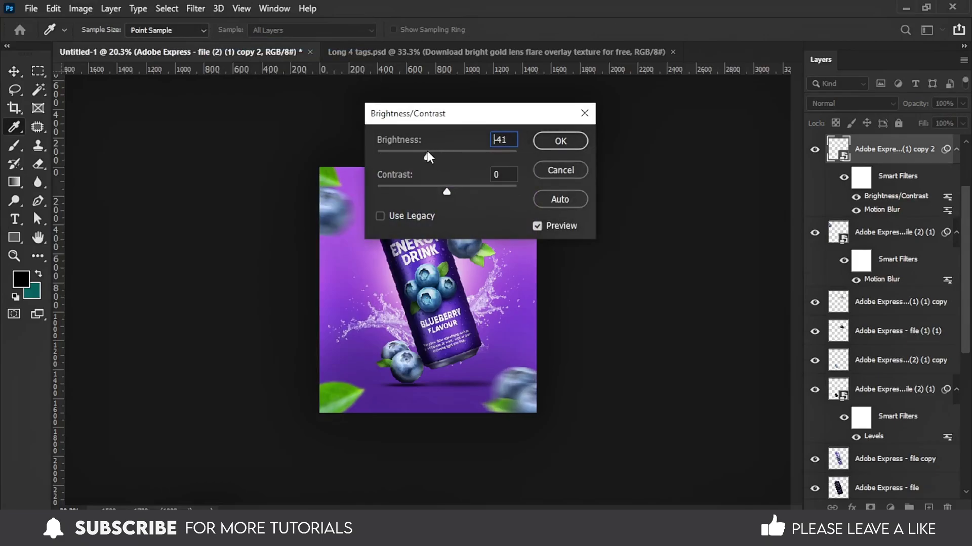
{"action": "left_click", "coordinate": [561, 140]}
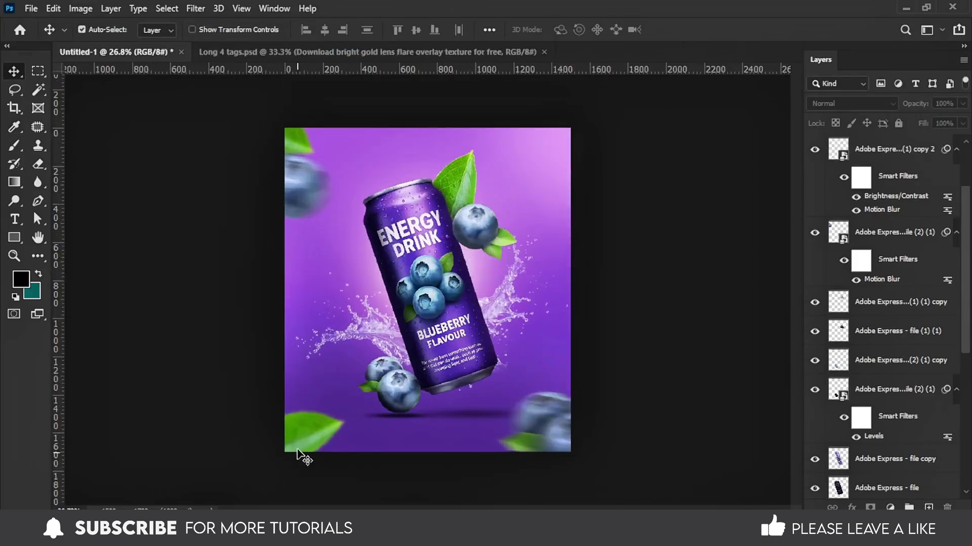
Step: Lower Layer 5's brightness to -46 with Brightness/Contrast
{"action": "key", "text": "ctrl+shift+alt+e"}
{"action": "left_click", "coordinate": [80, 9]}
{"action": "left_click", "coordinate": [273, 45]}
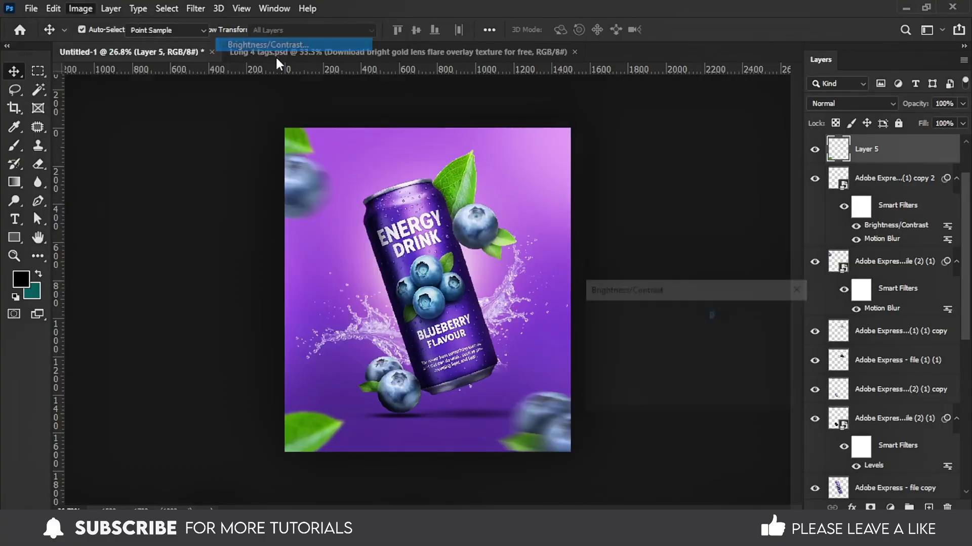
{"action": "left_click_drag", "start_coordinate": [662, 334], "coordinate": [643, 332]}
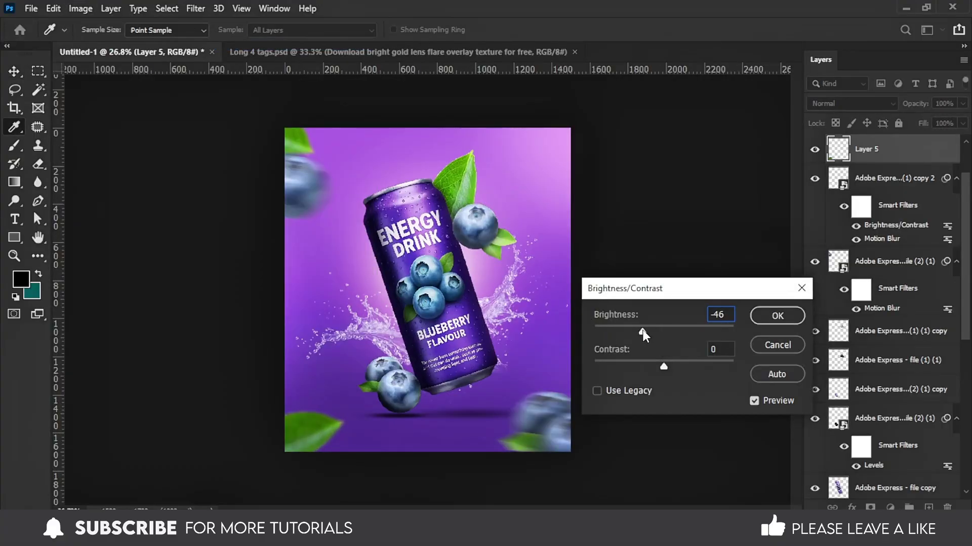
{"action": "left_click", "coordinate": [758, 316]}
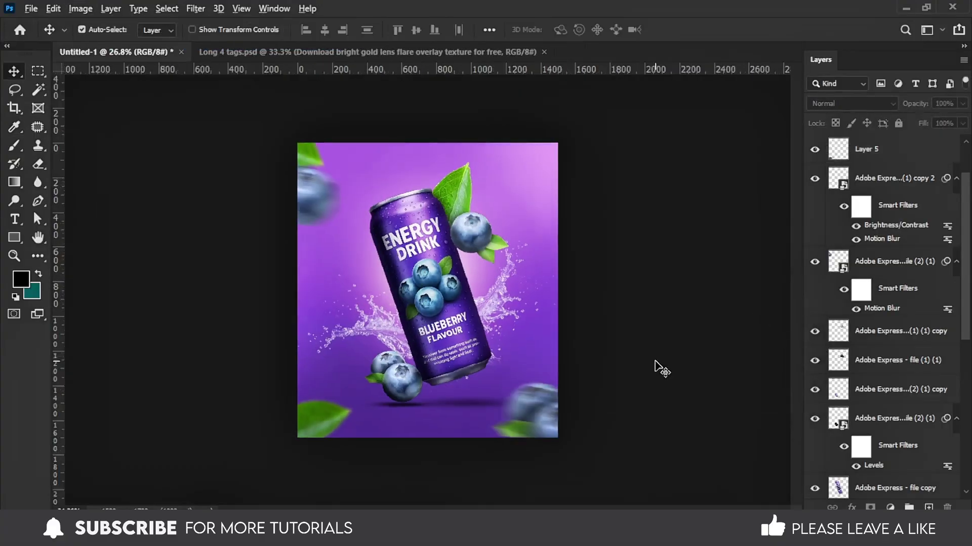